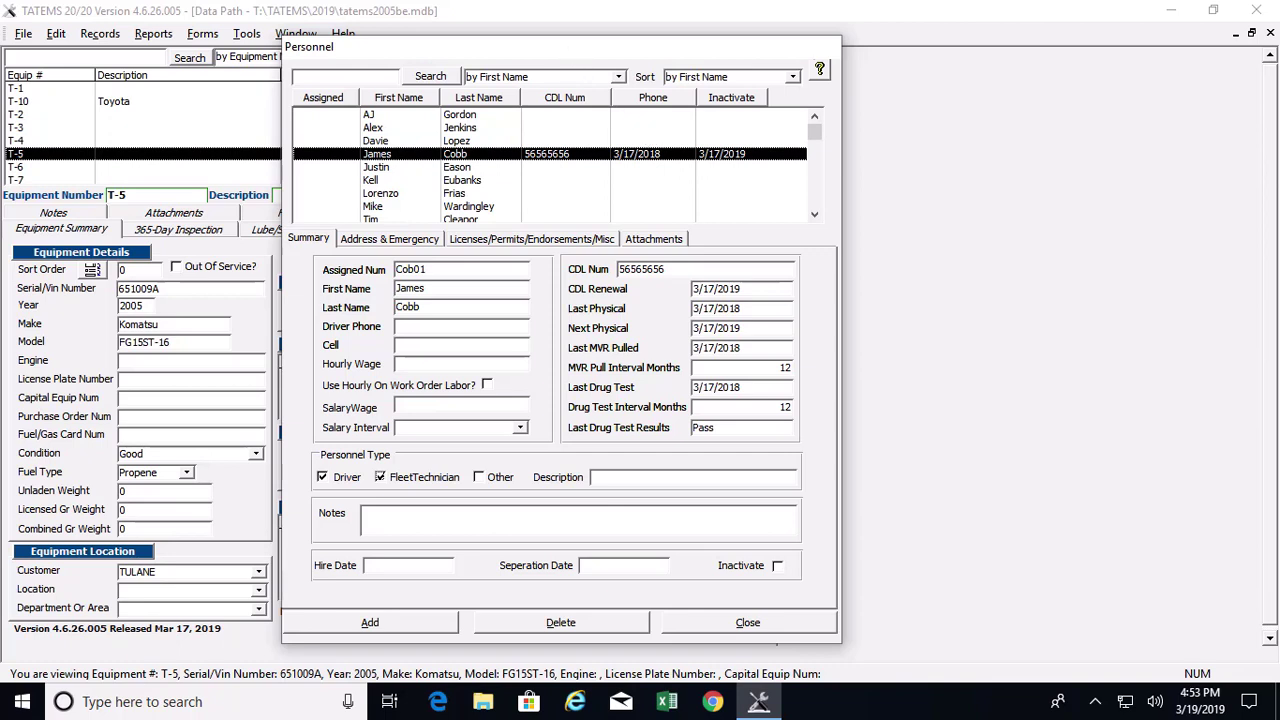
Examine the driver's last MVR pull date, MVR pull interval and drug test interval in the personnel summary
left_click_drag(570, 48, 554, 48)
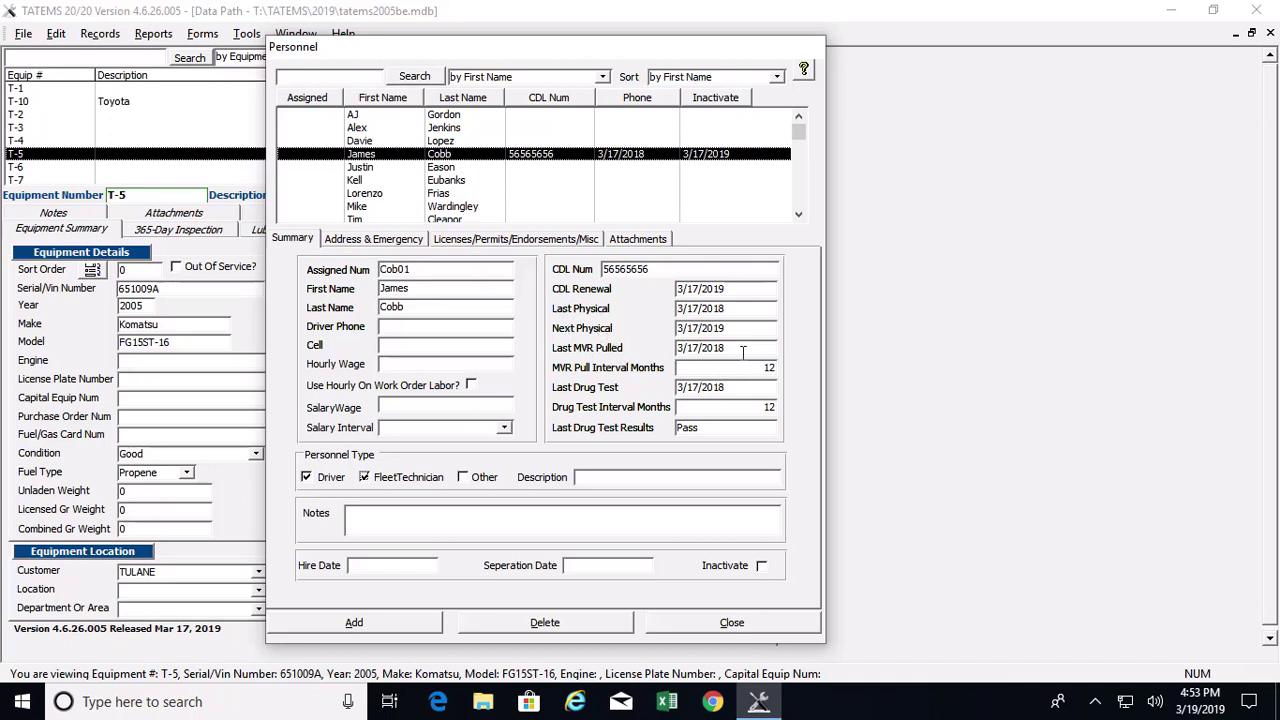
left_click_drag(743, 350, 655, 347)
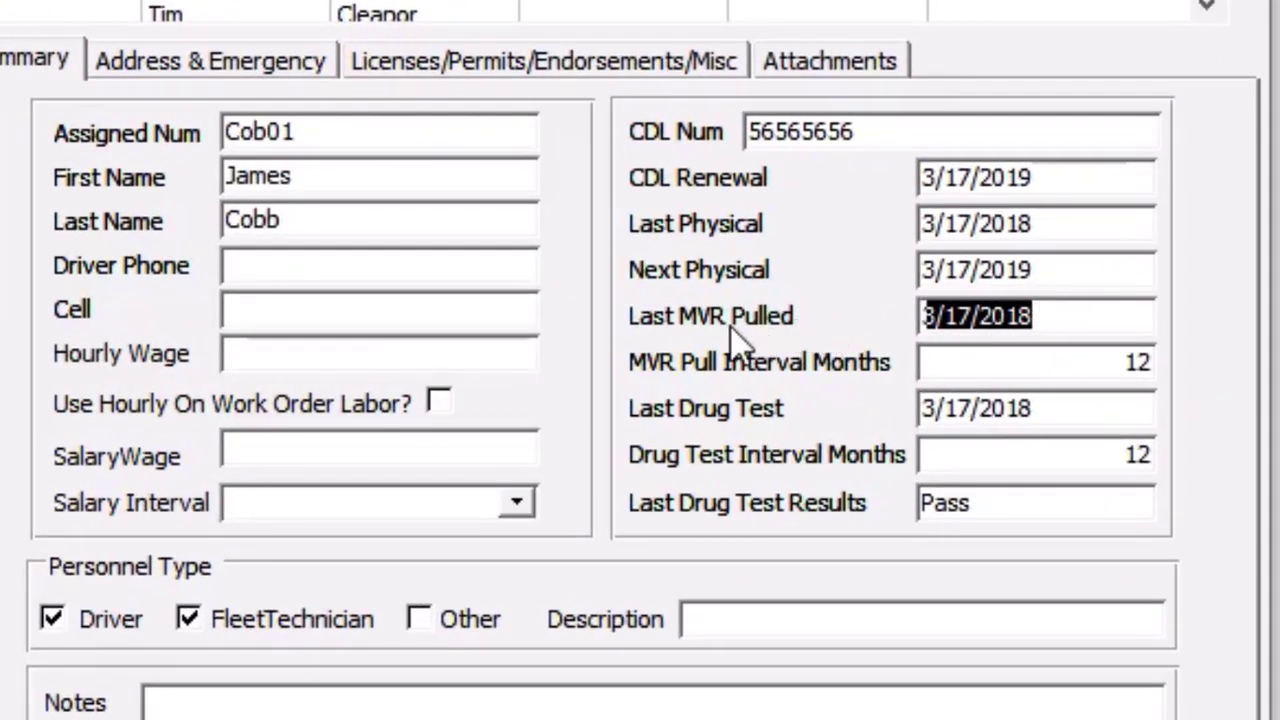
left_click_drag(735, 345, 713, 340)
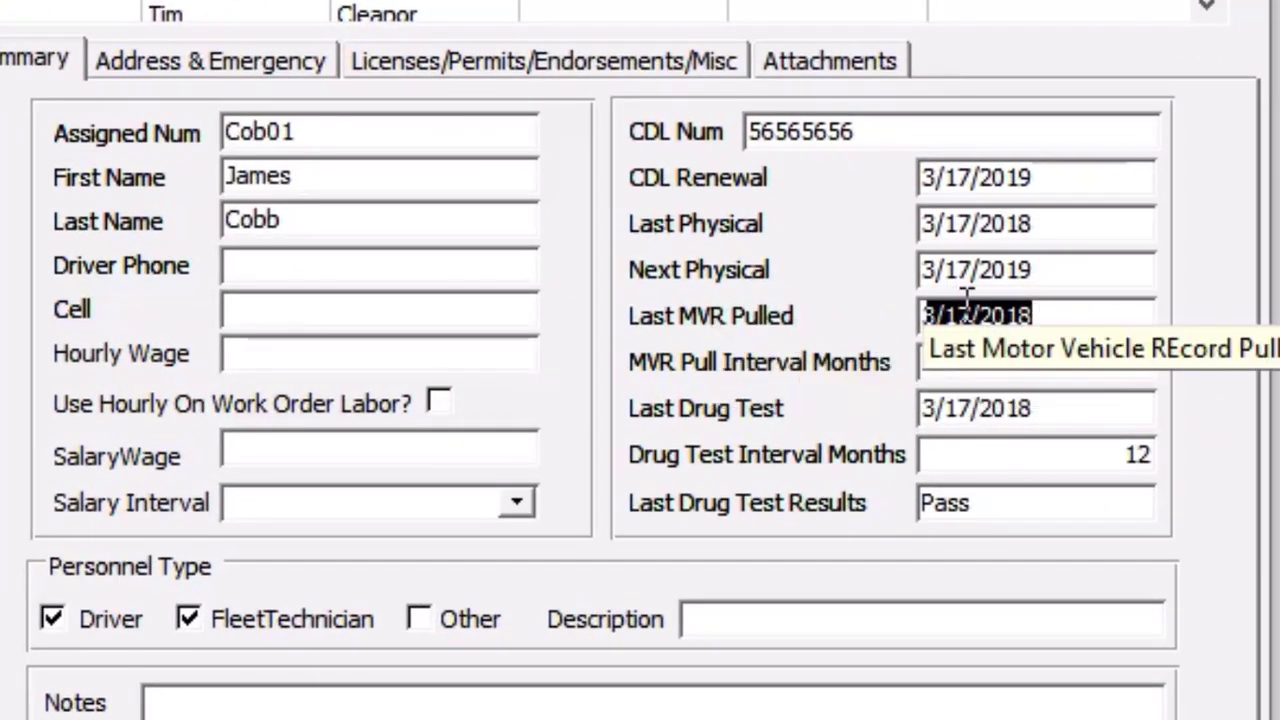
left_click(1048, 320)
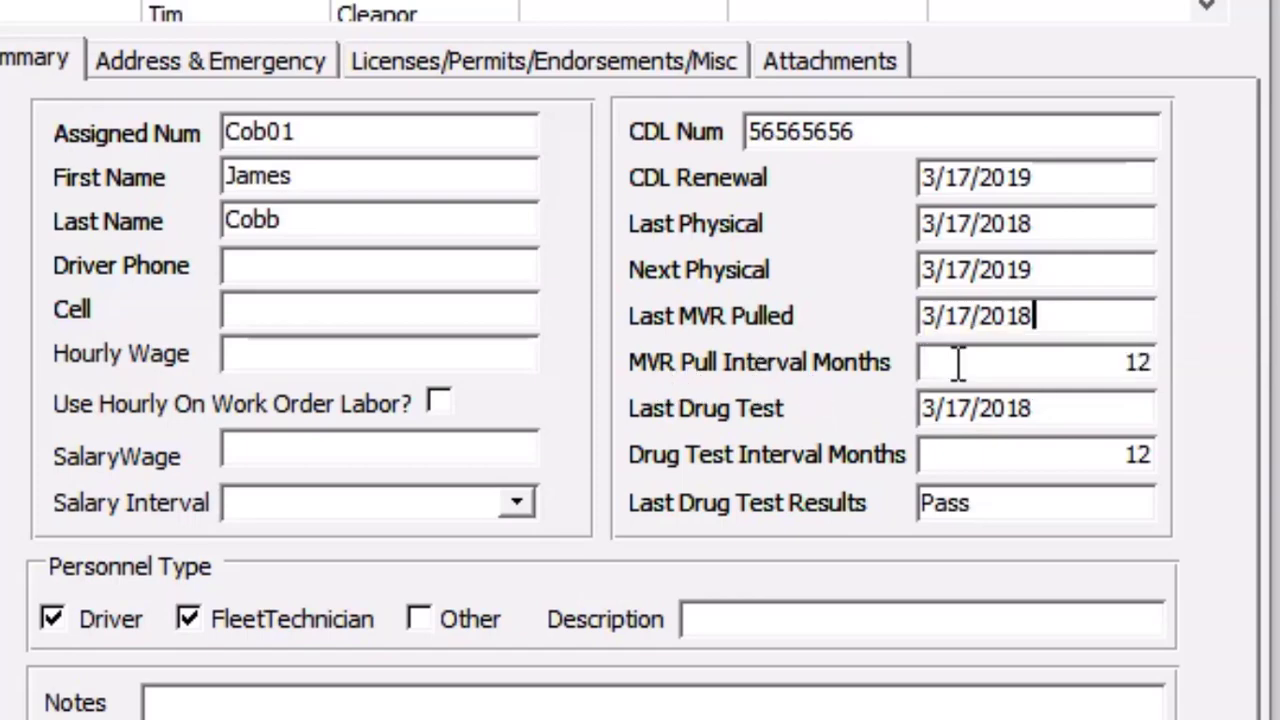
left_click_drag(1126, 362, 1175, 362)
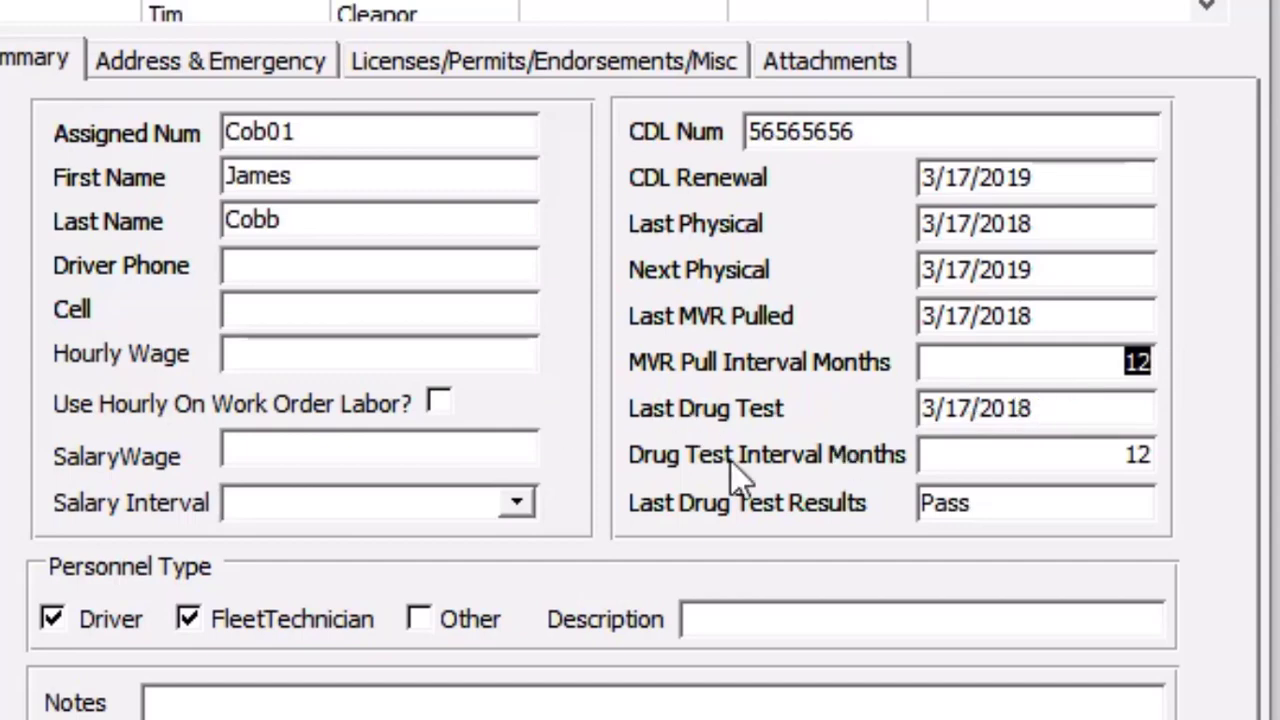
left_click_drag(1072, 462, 1163, 457)
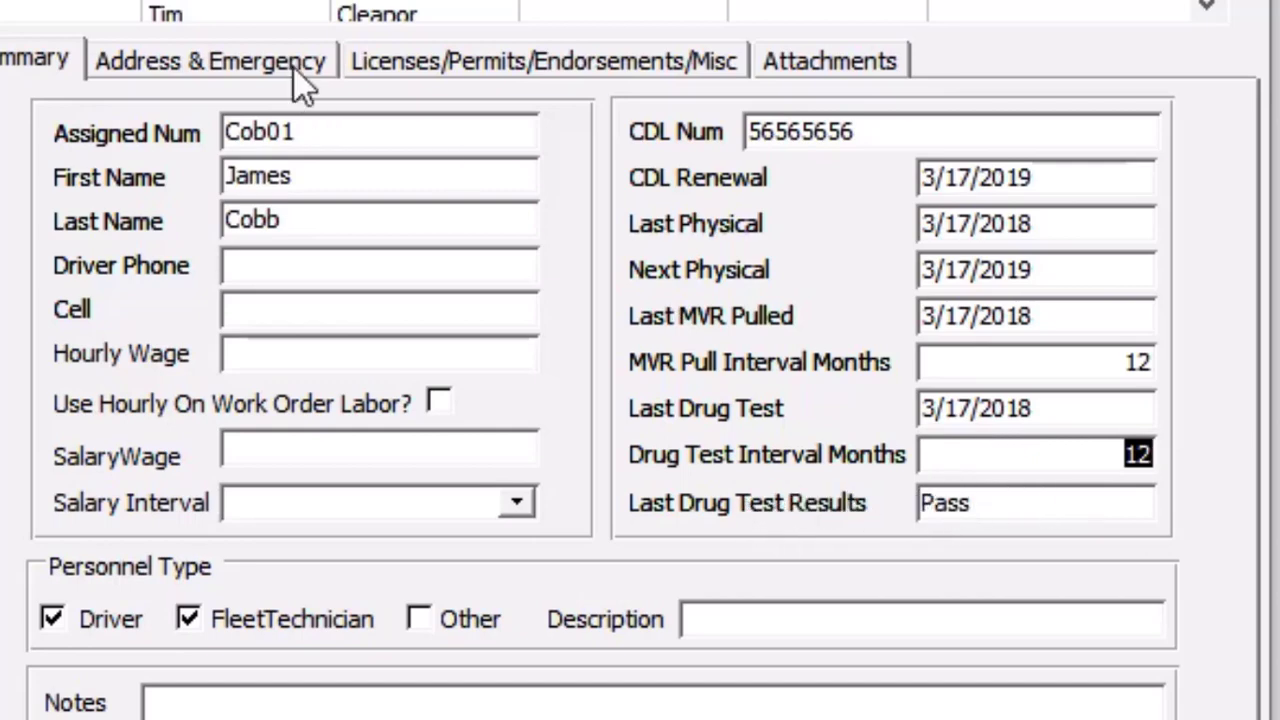
Review the address and emergency contact fields of the selected personnel record
left_click(194, 68)
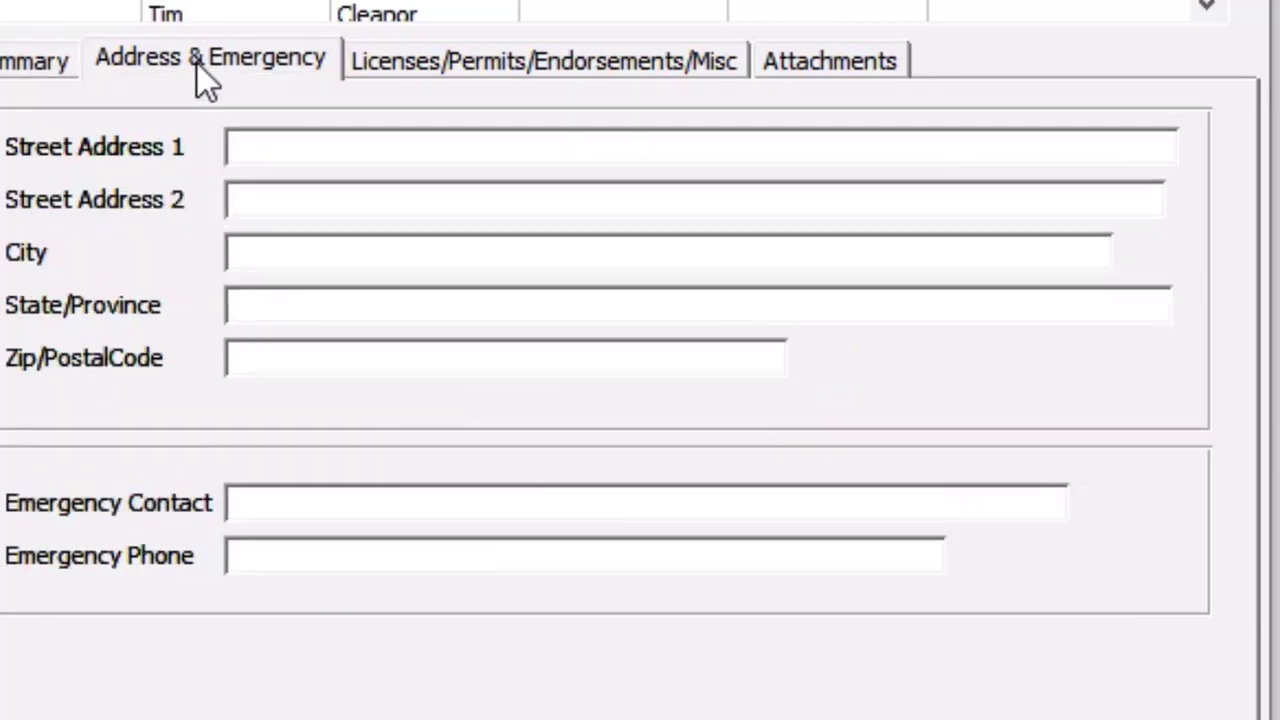
left_click(269, 500)
left_click(274, 551)
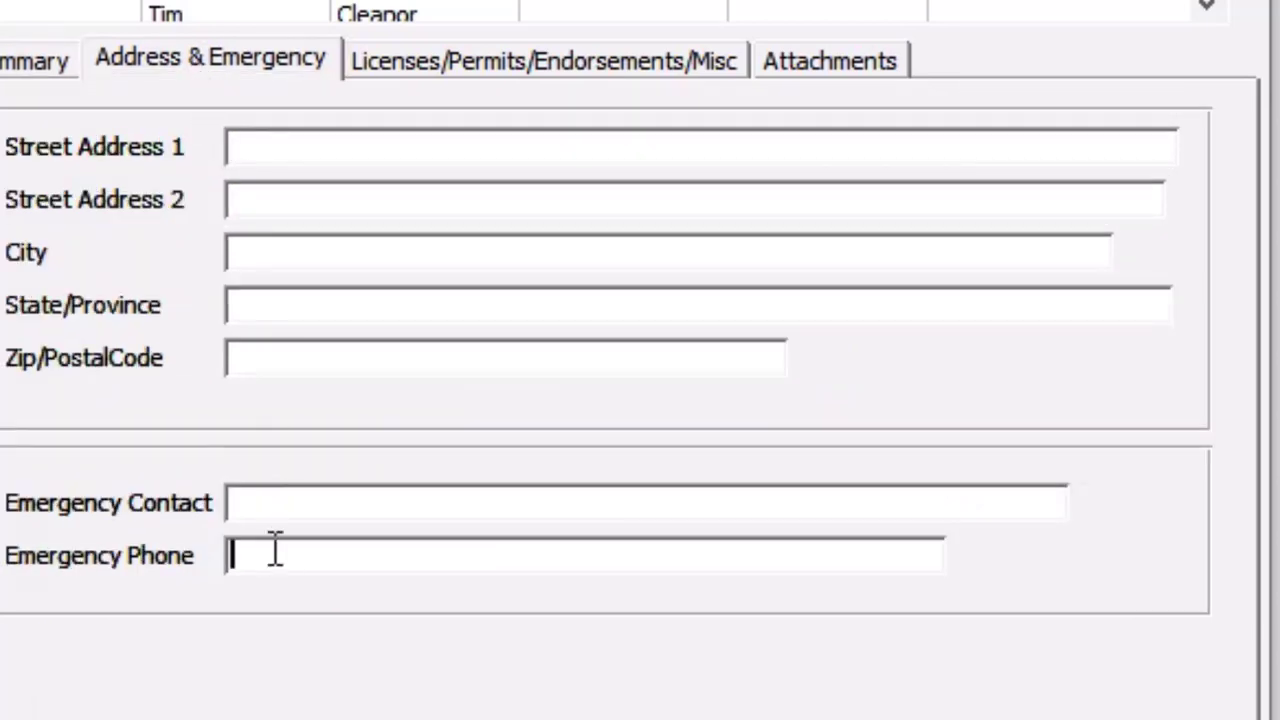
left_click(285, 500)
Review the employee's licenses, permits and endorsements, checking the description and number of the Test 1 entry
left_click(449, 58)
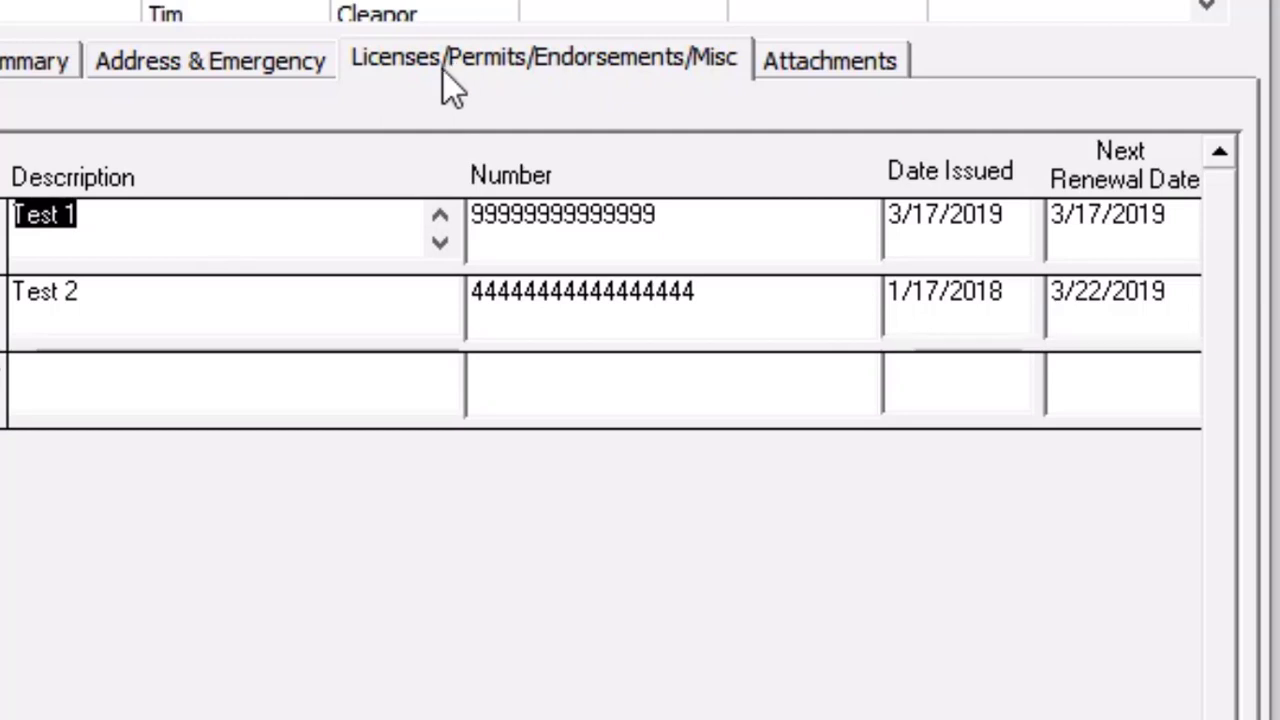
left_click(98, 210)
left_click(720, 212)
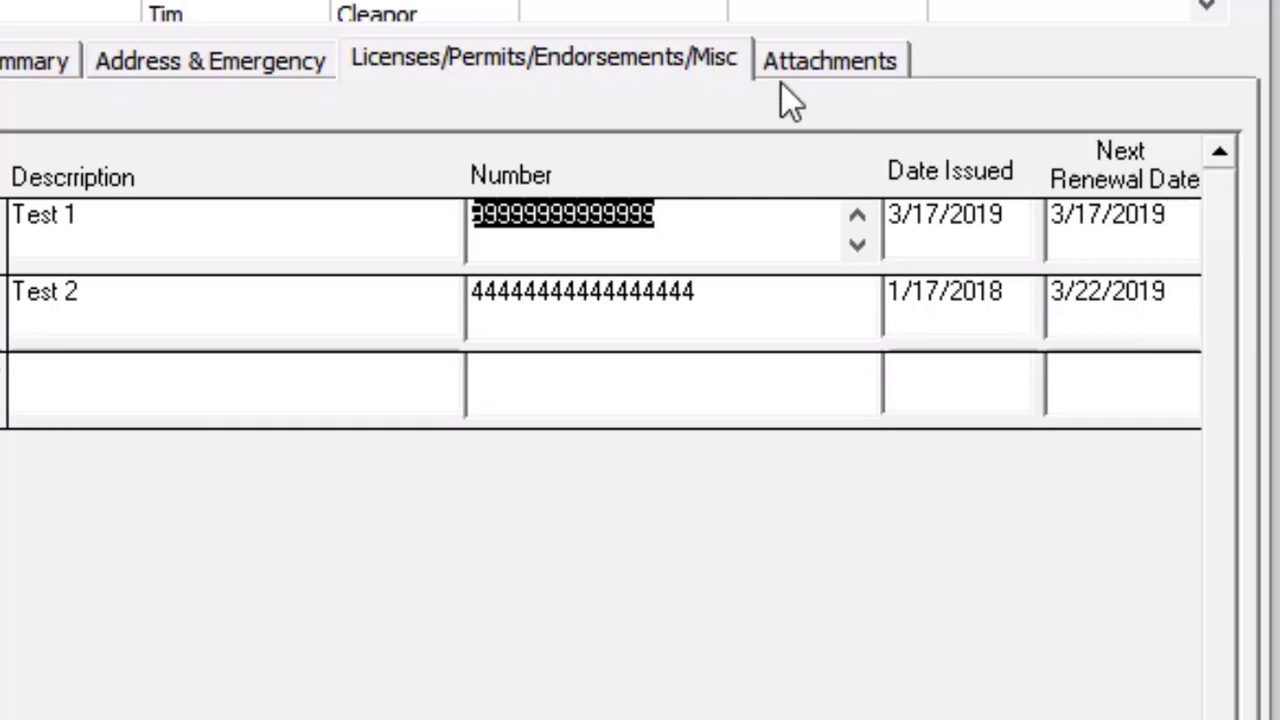
Attach the file rp.pdf from the Documents folder to the employee's personnel record
left_click(823, 66)
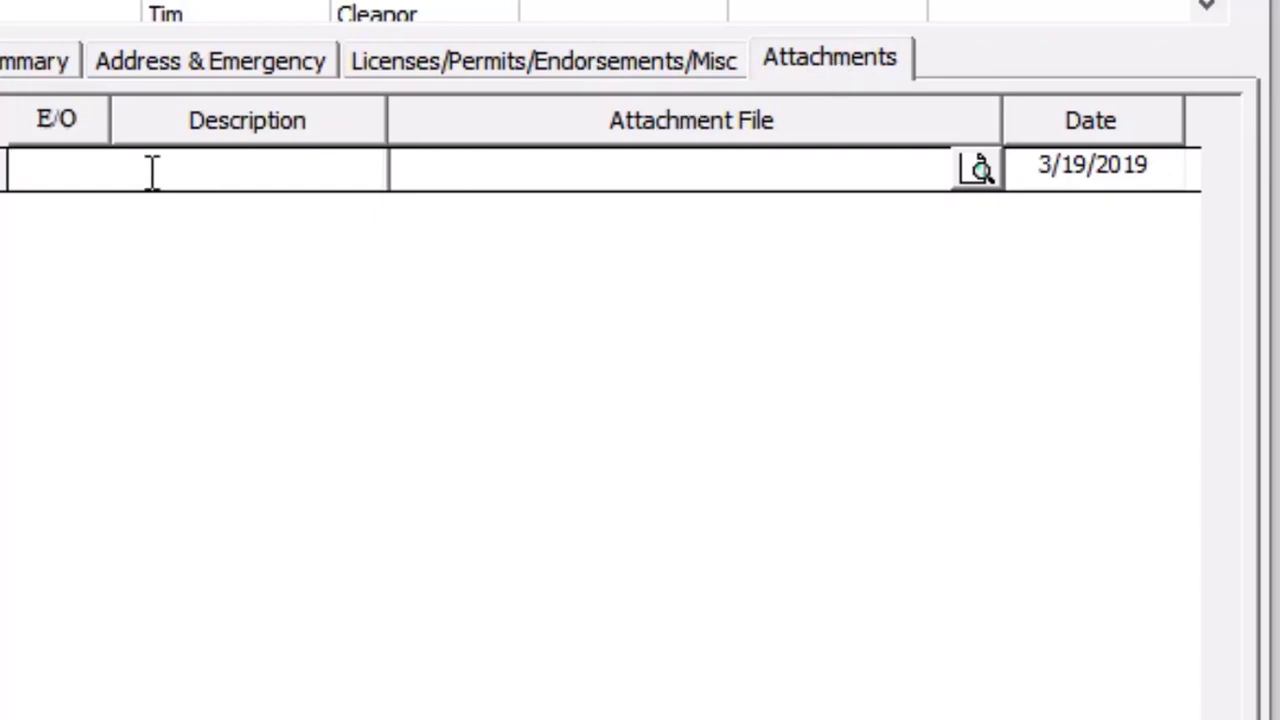
left_click(519, 176)
left_click(978, 170)
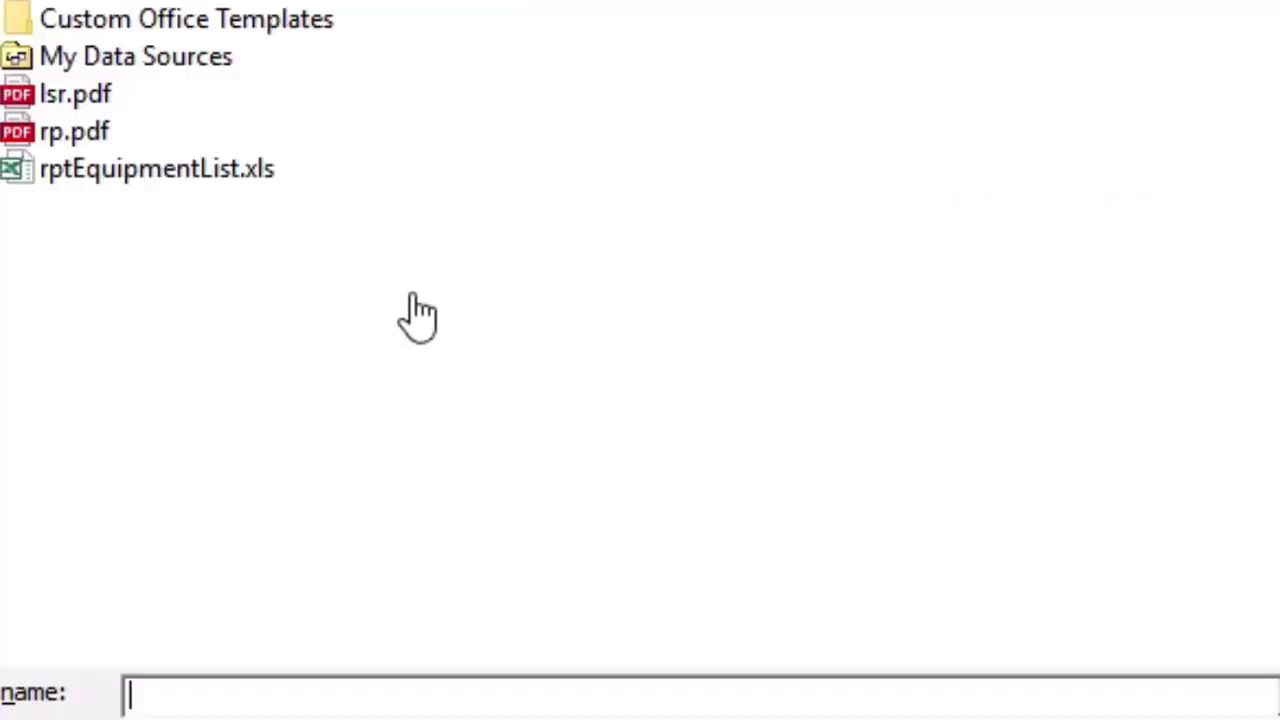
left_click(78, 140)
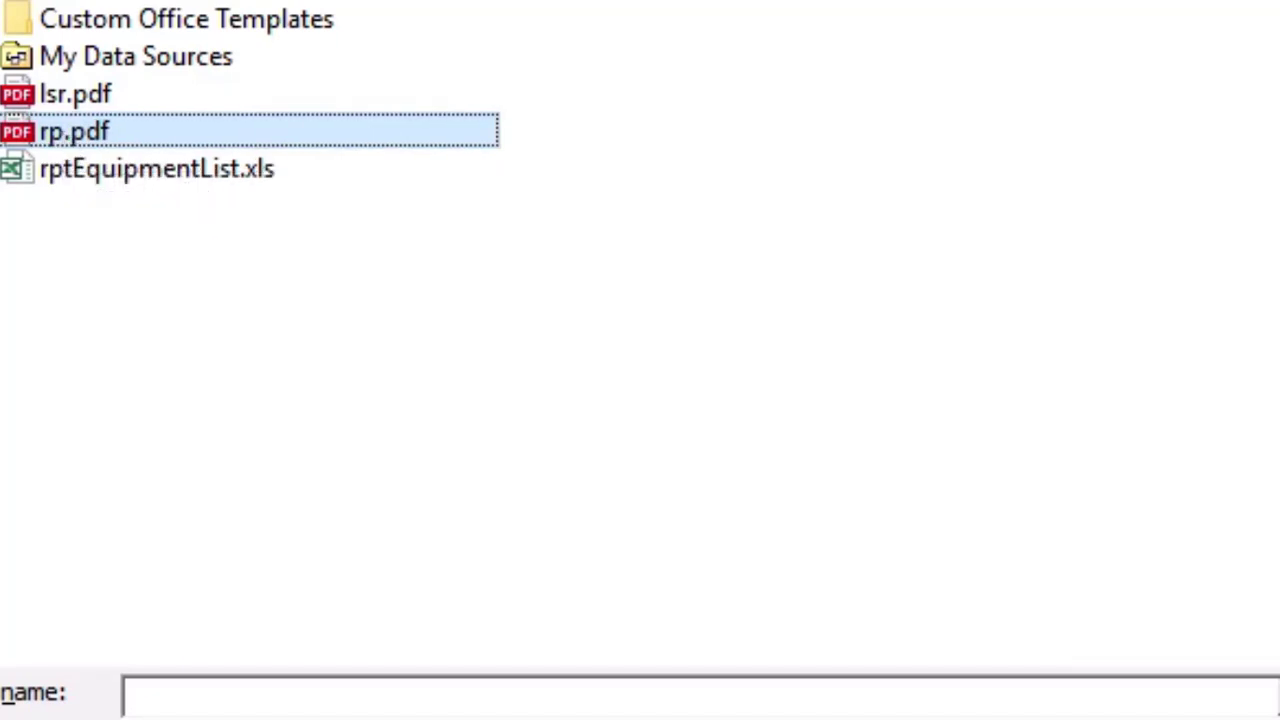
key("Return")
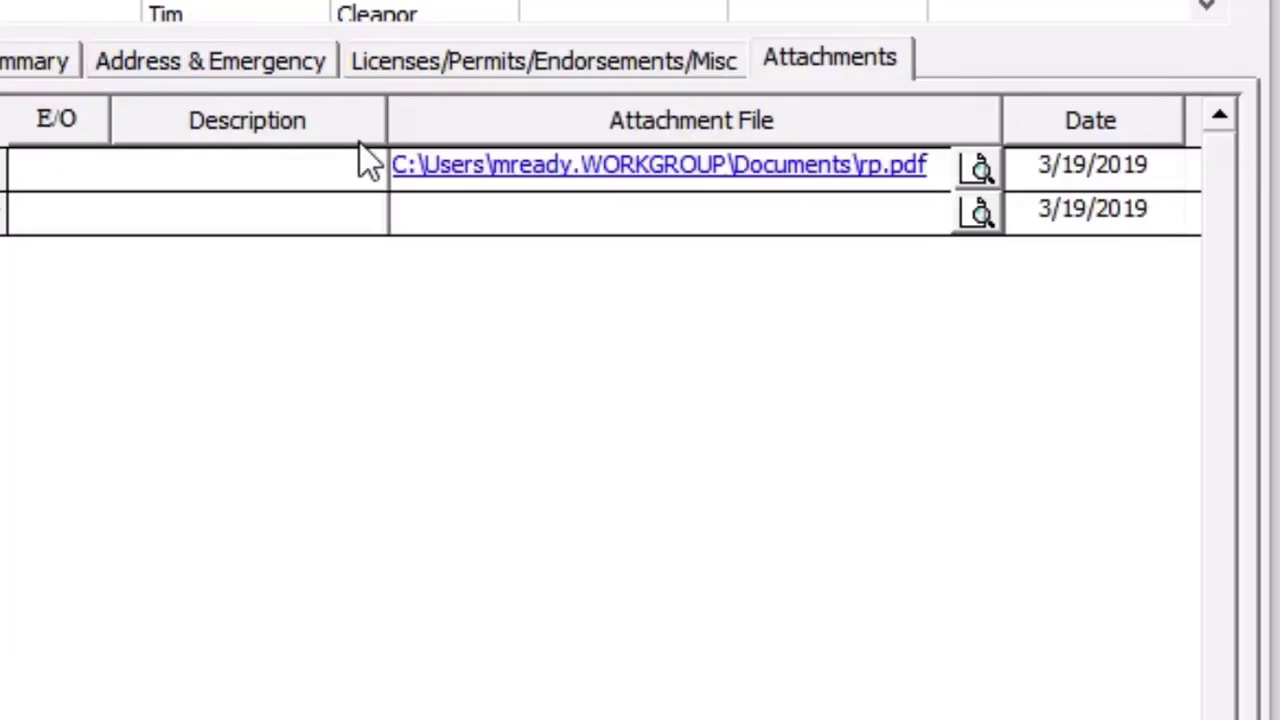
Enter "test" as the description of the rp.pdf attachment
left_click(350, 142)
left_click(328, 162)
type("test")
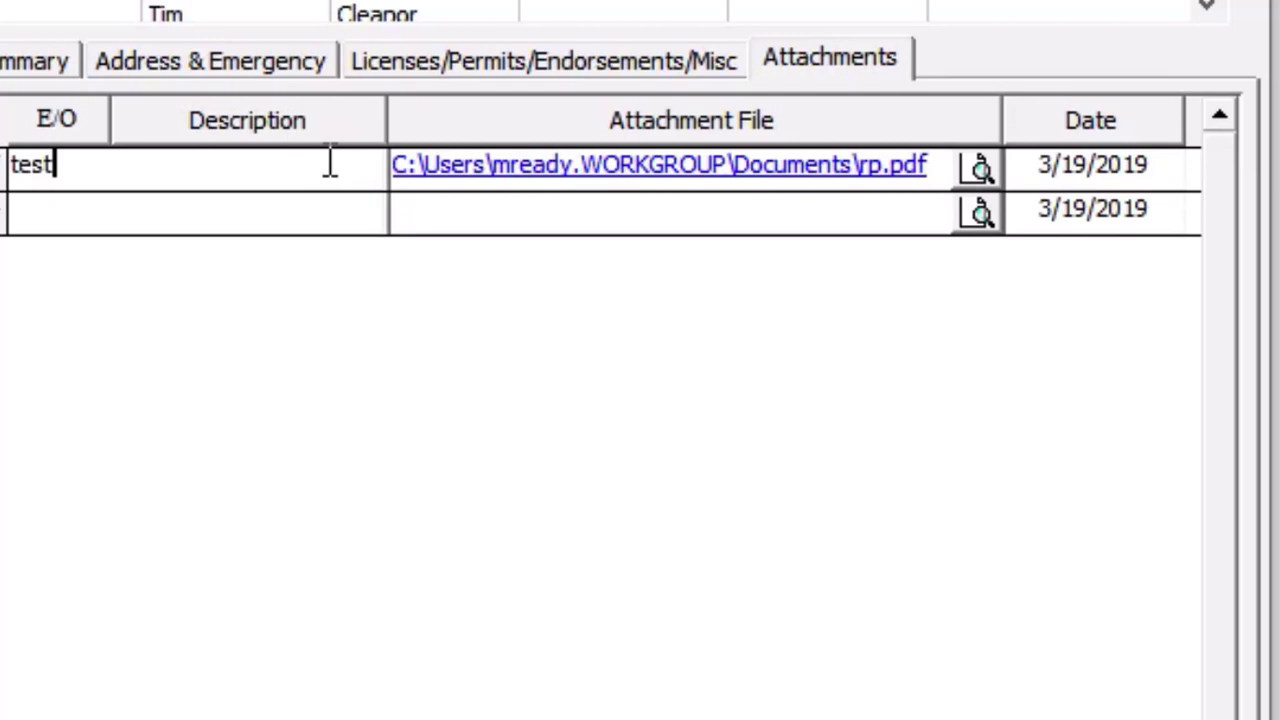
left_click(334, 218)
Look back over the employee's licenses, address and summary details, and leave the personnel form
left_click(498, 68)
left_click(215, 55)
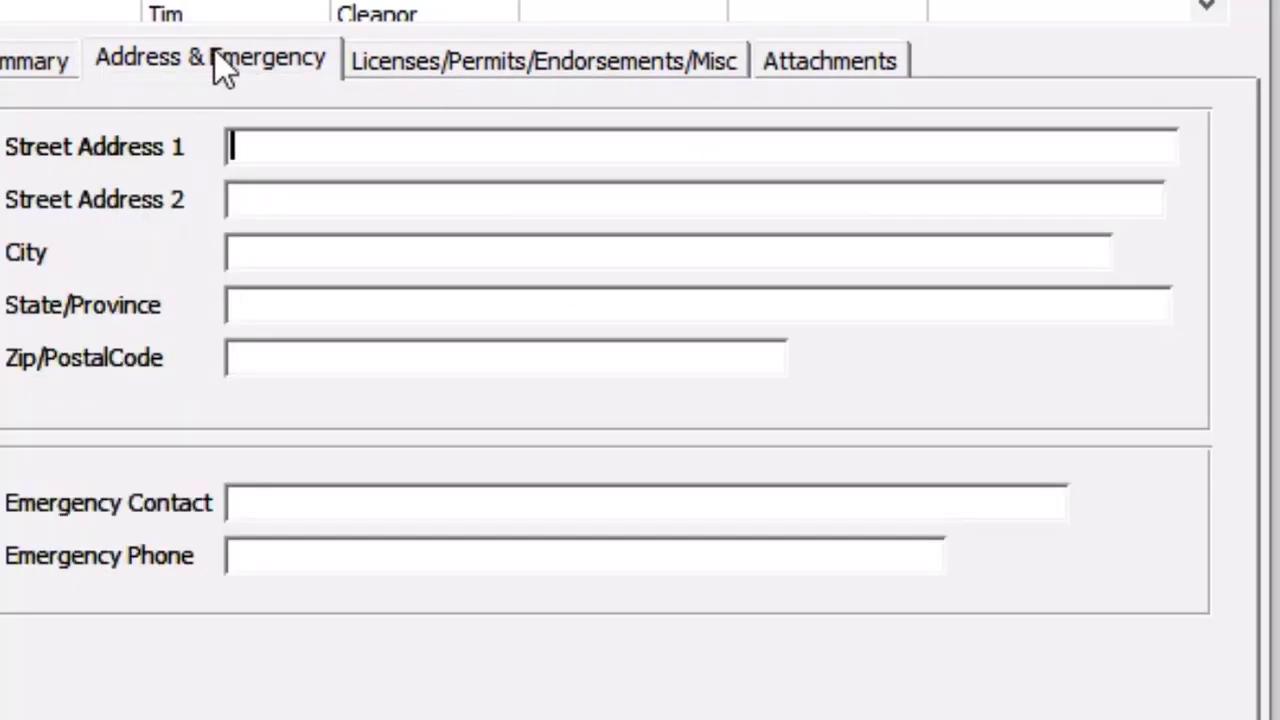
left_click(40, 60)
left_click(378, 62)
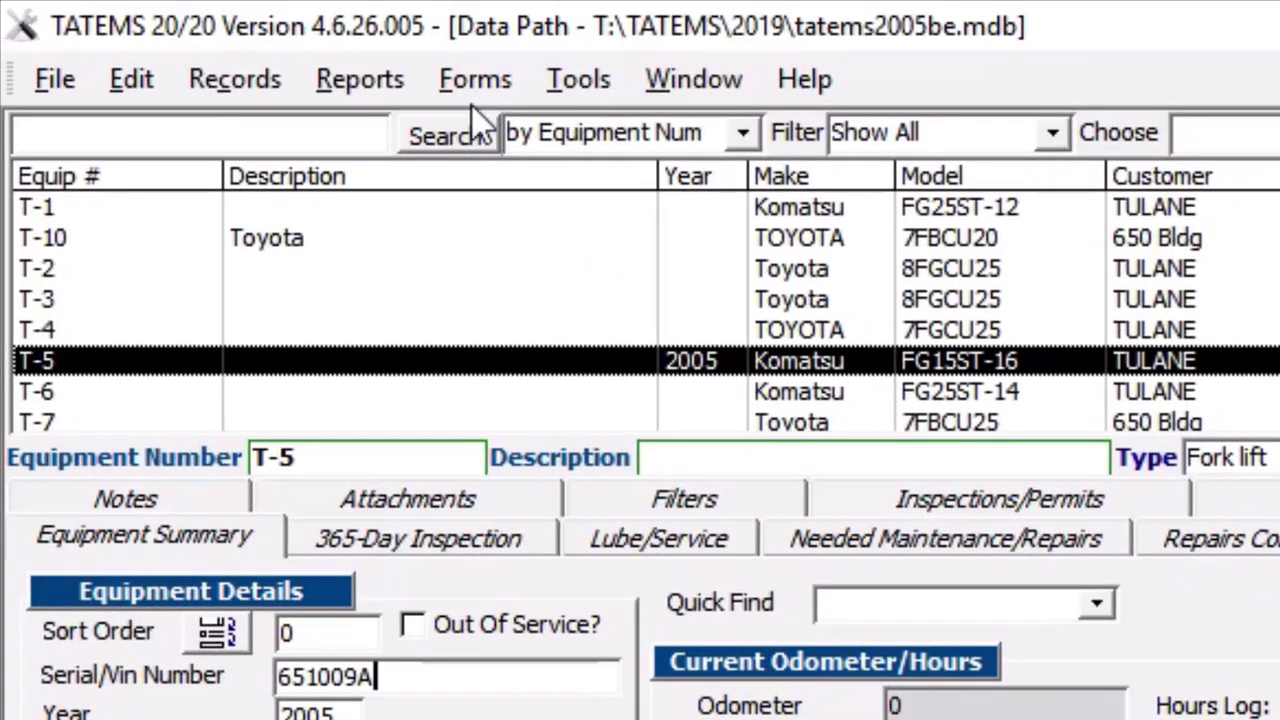
Check the Reminders popup for driver due dates and personnel license and permit renewals, and close it
left_click(472, 101)
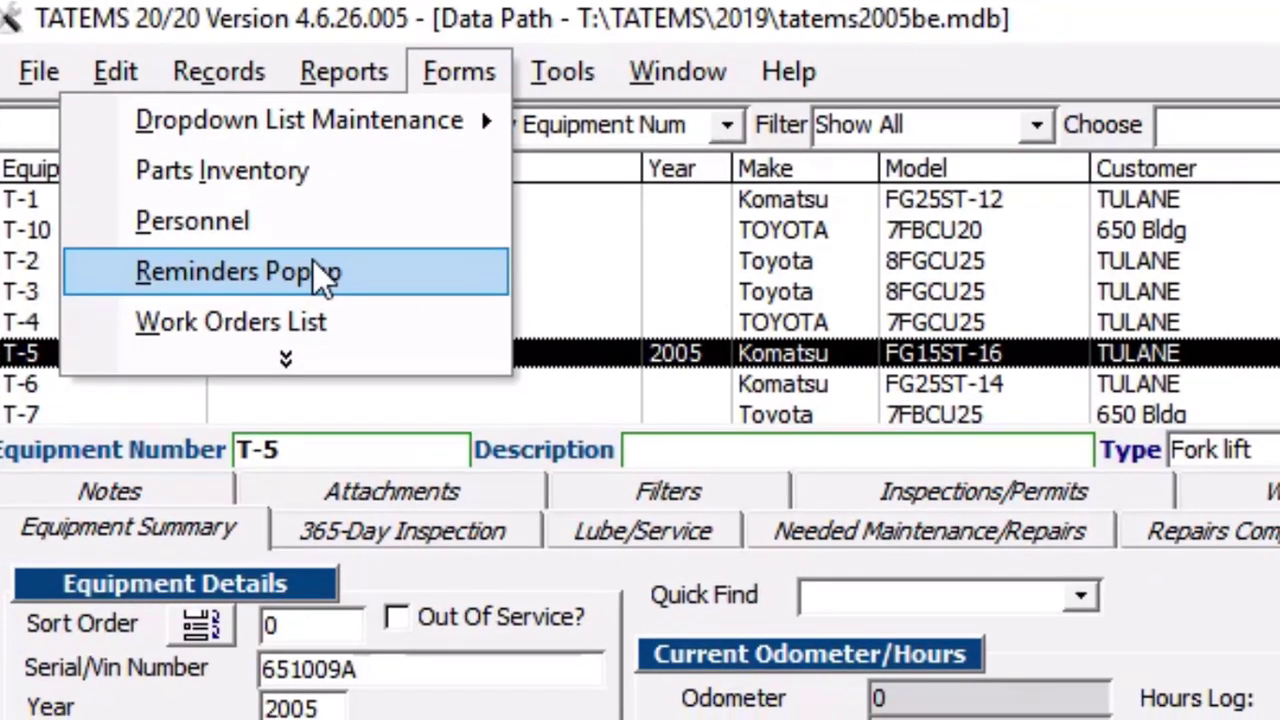
left_click(290, 280)
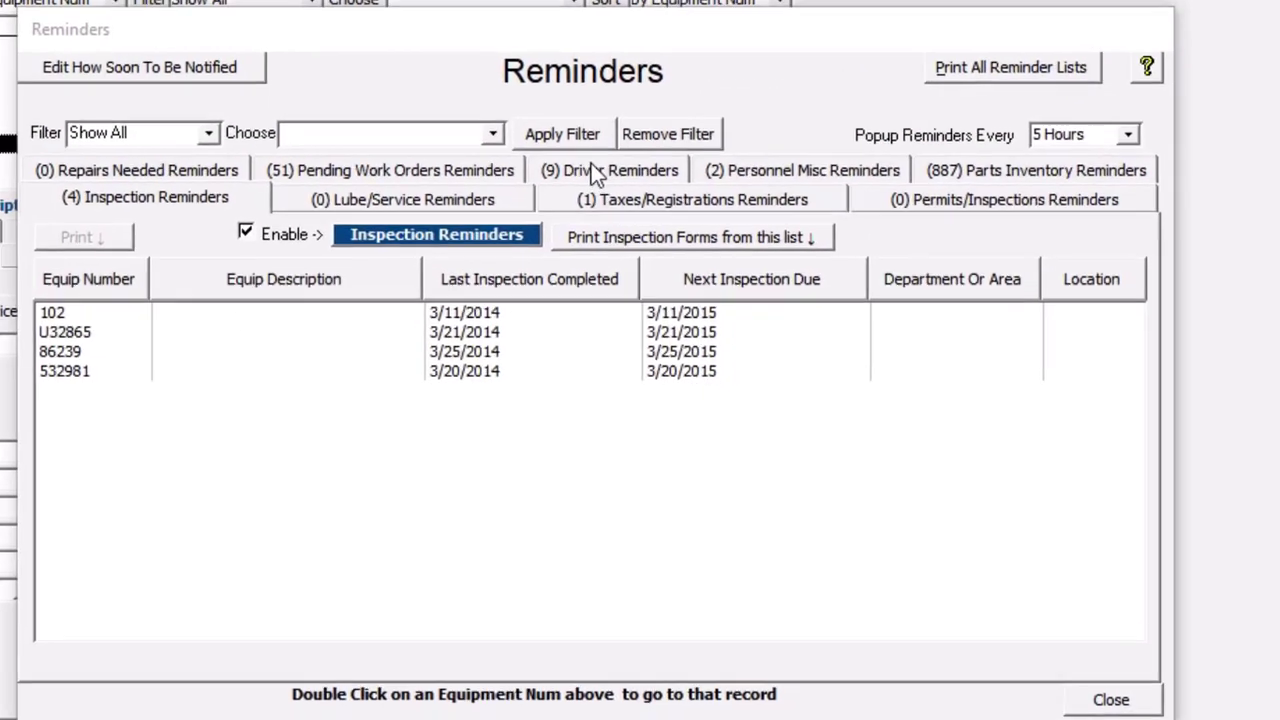
left_click(695, 21)
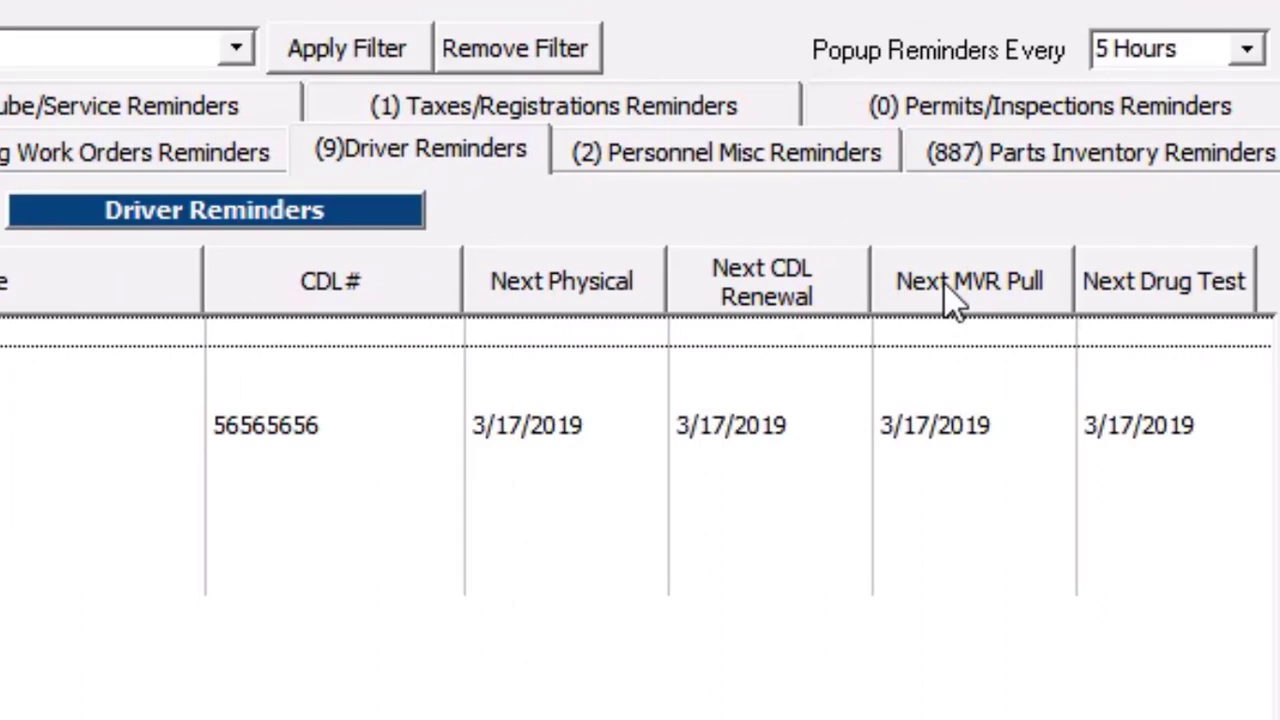
left_click(1129, 438)
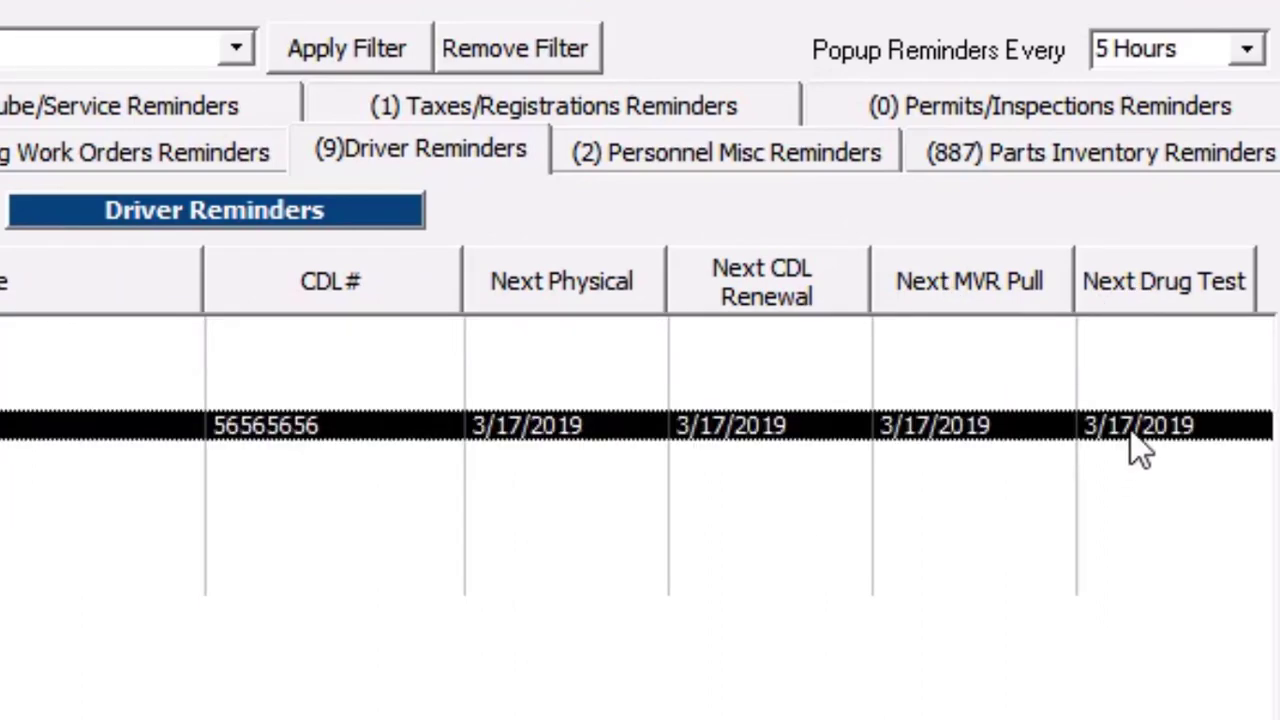
left_click(726, 155)
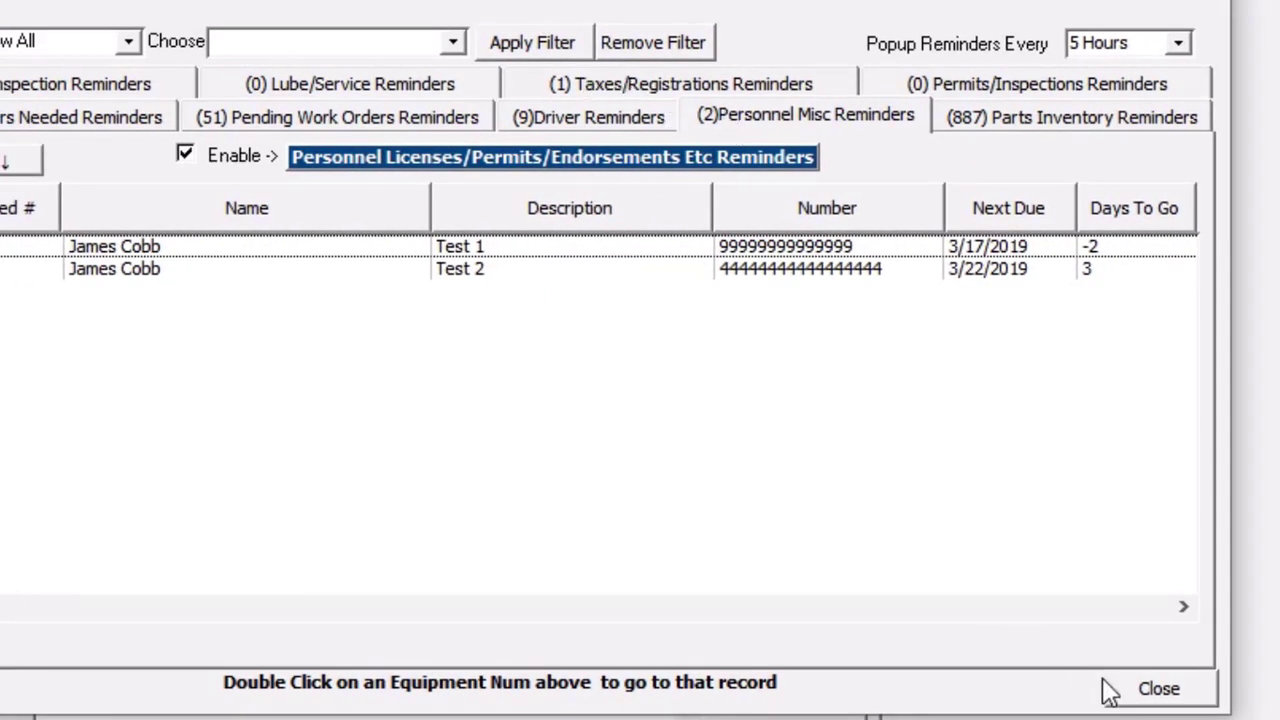
left_click(1160, 690)
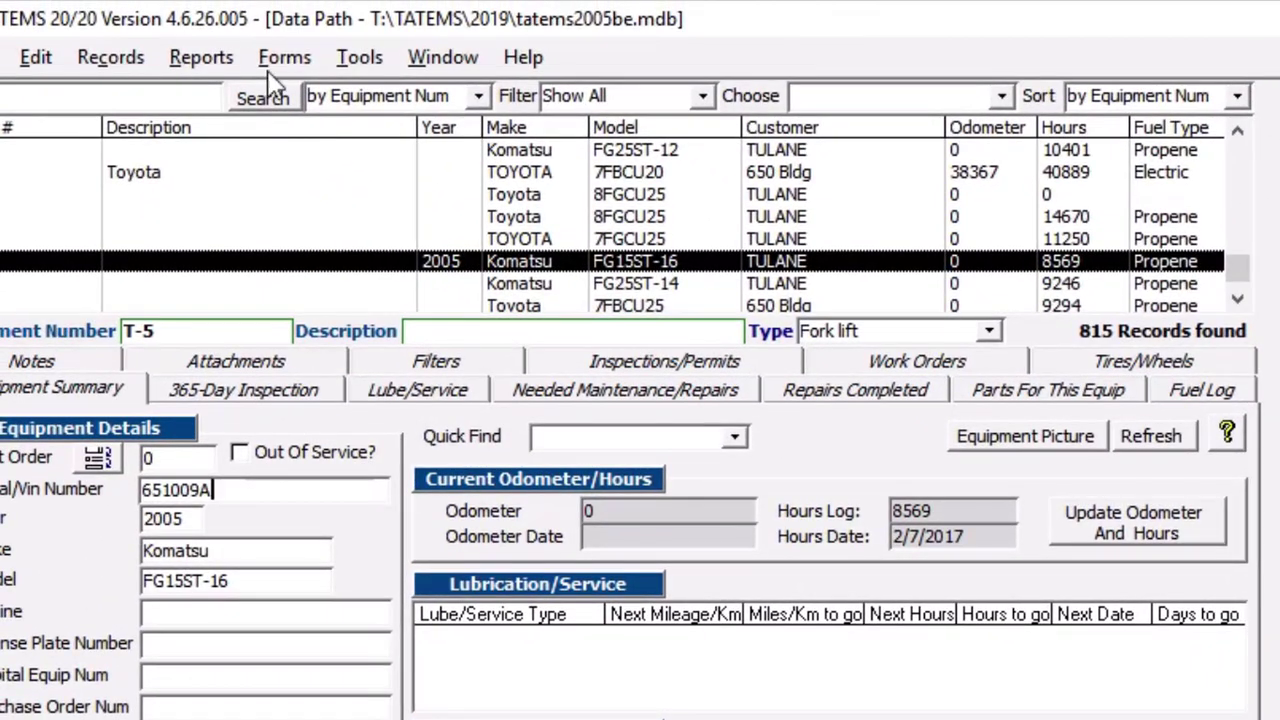
Reopen the same driver's personnel record and set the hourly wage to 50.00
left_click(265, 68)
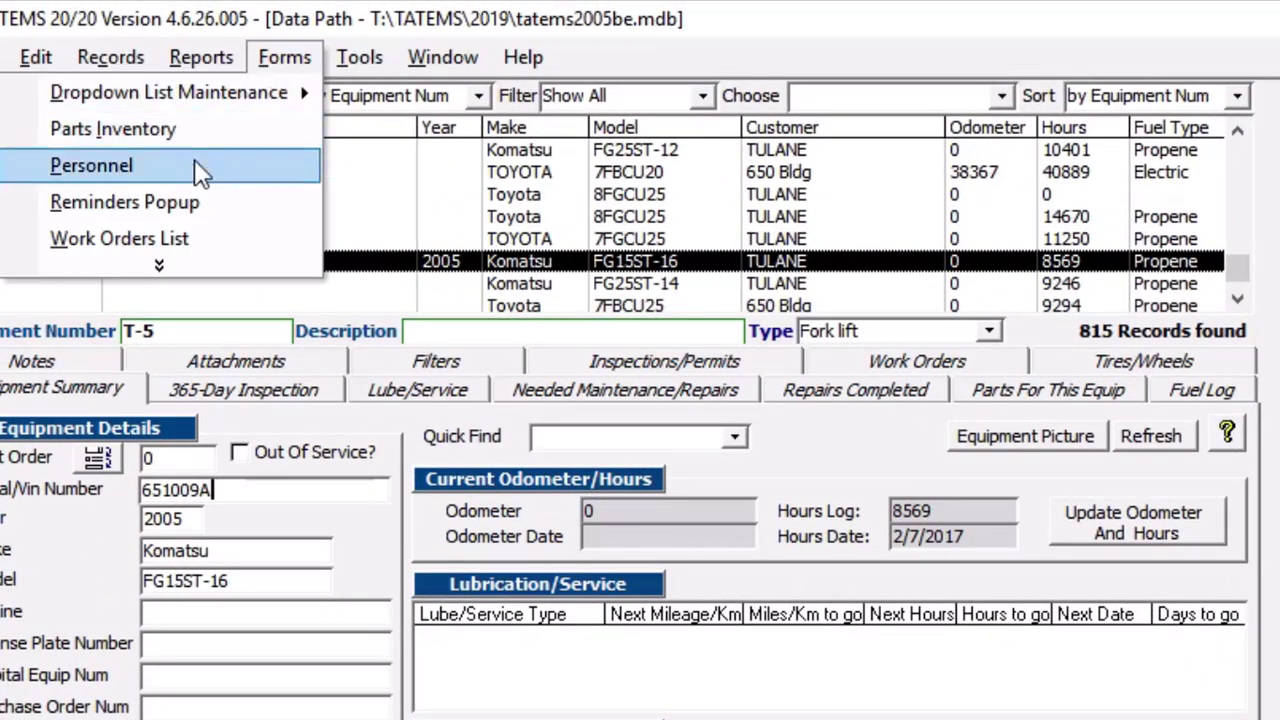
left_click(197, 166)
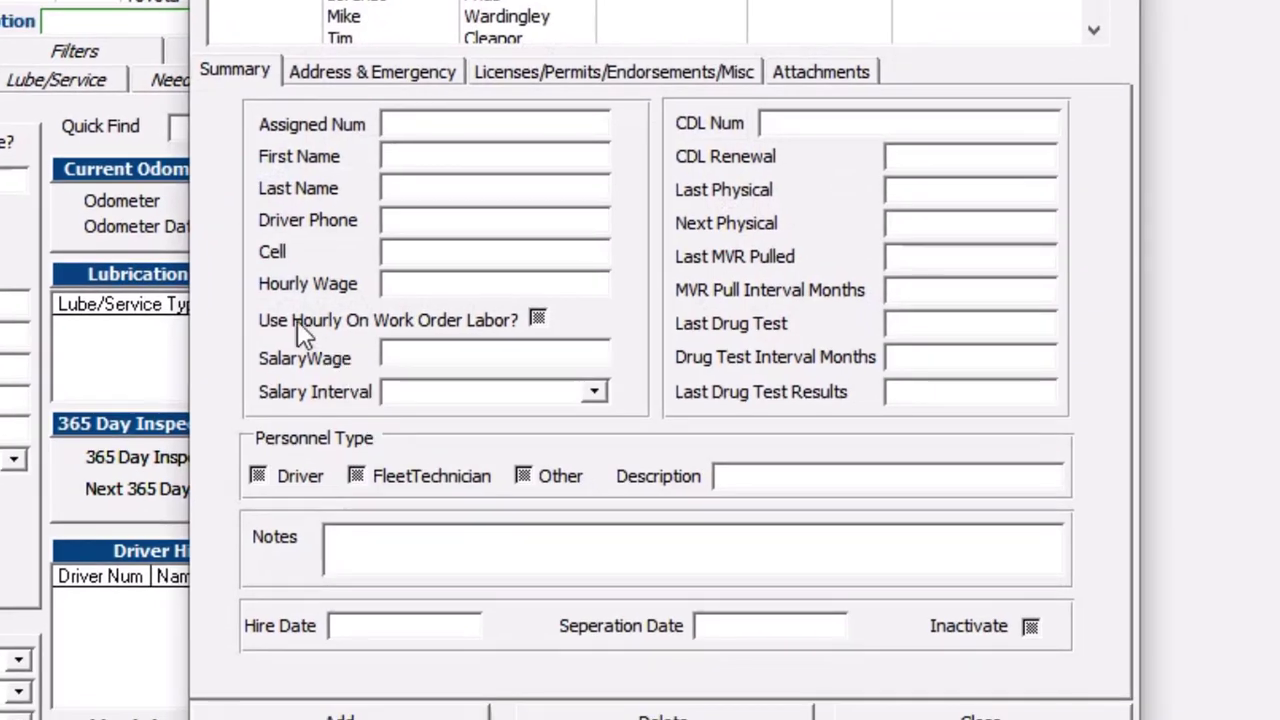
left_click(413, 285)
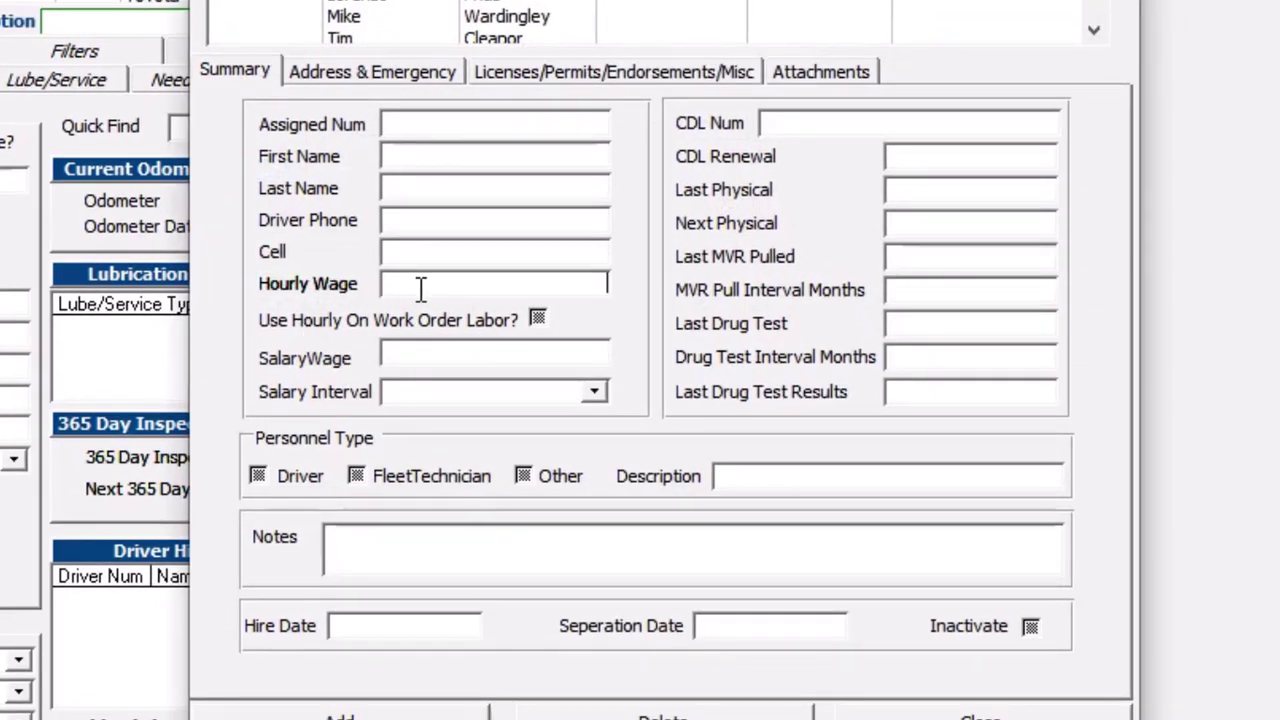
left_click(350, 2)
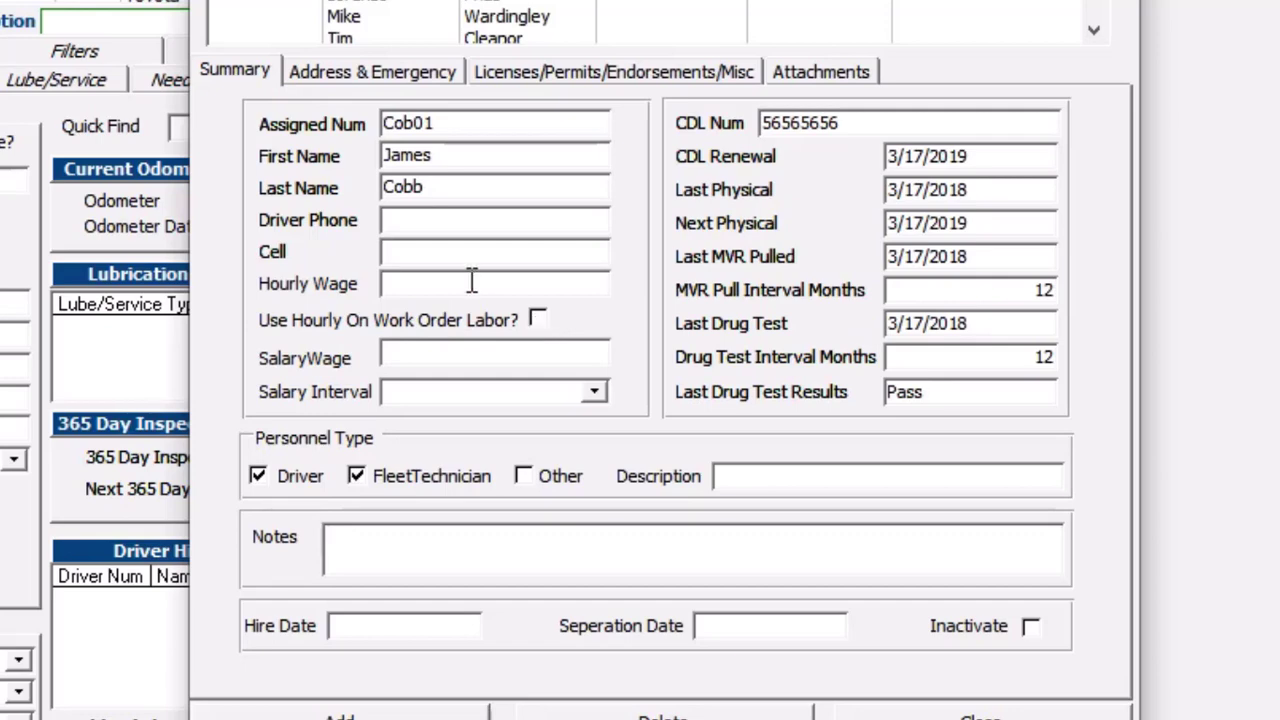
type("50.00")
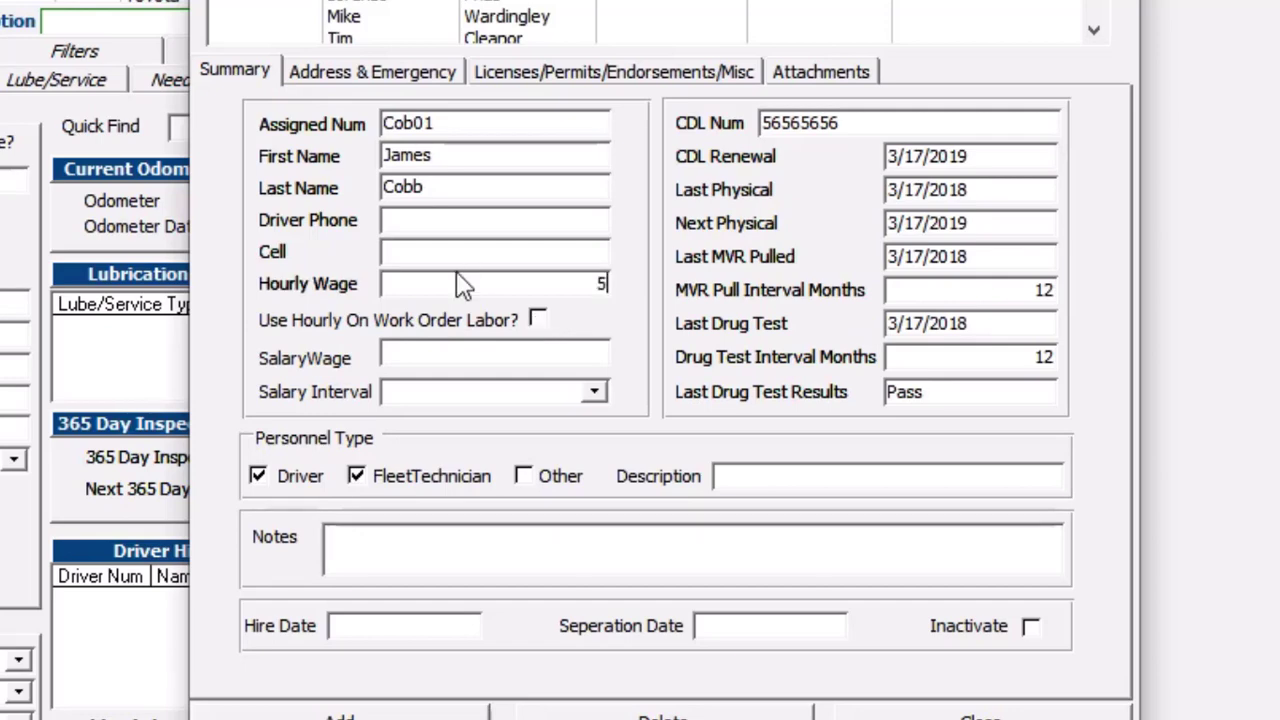
Enable using the employee's hourly wage on work order labor
left_click(538, 320)
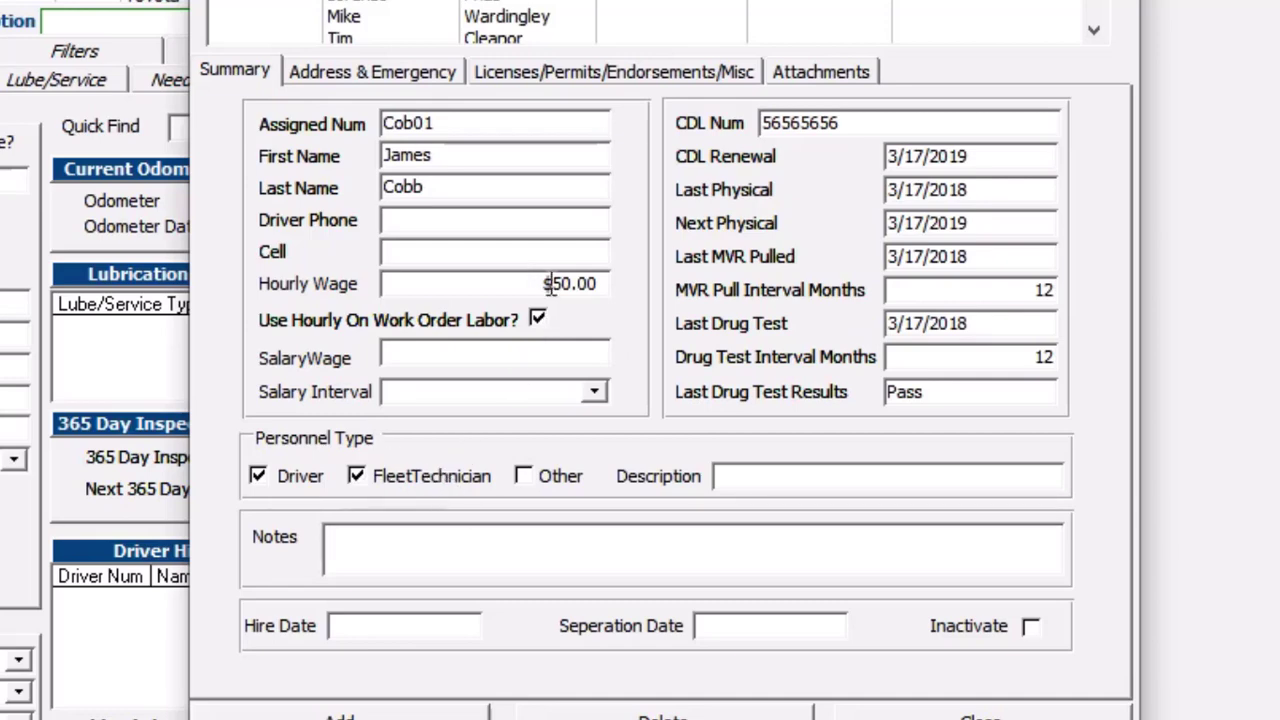
left_click_drag(527, 283, 622, 271)
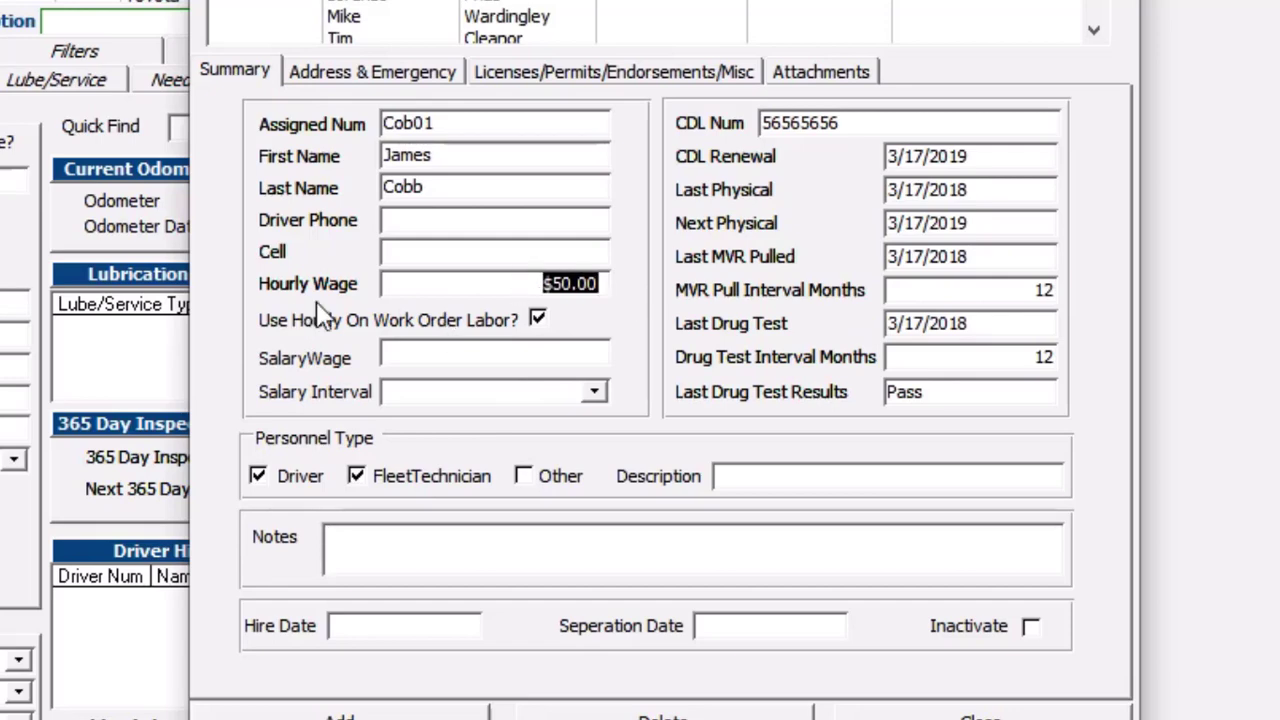
left_click(541, 320)
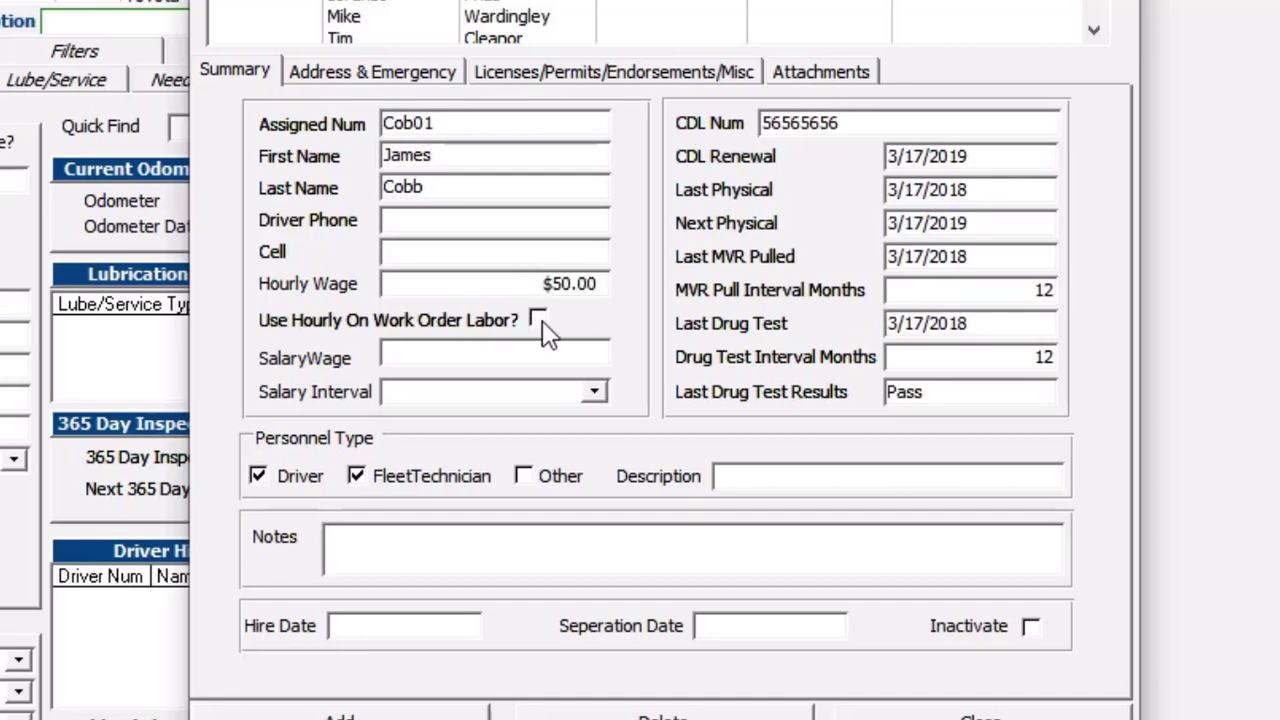
left_click(538, 318)
View the available salary intervals without choosing one, and close the personnel form
left_click(598, 390)
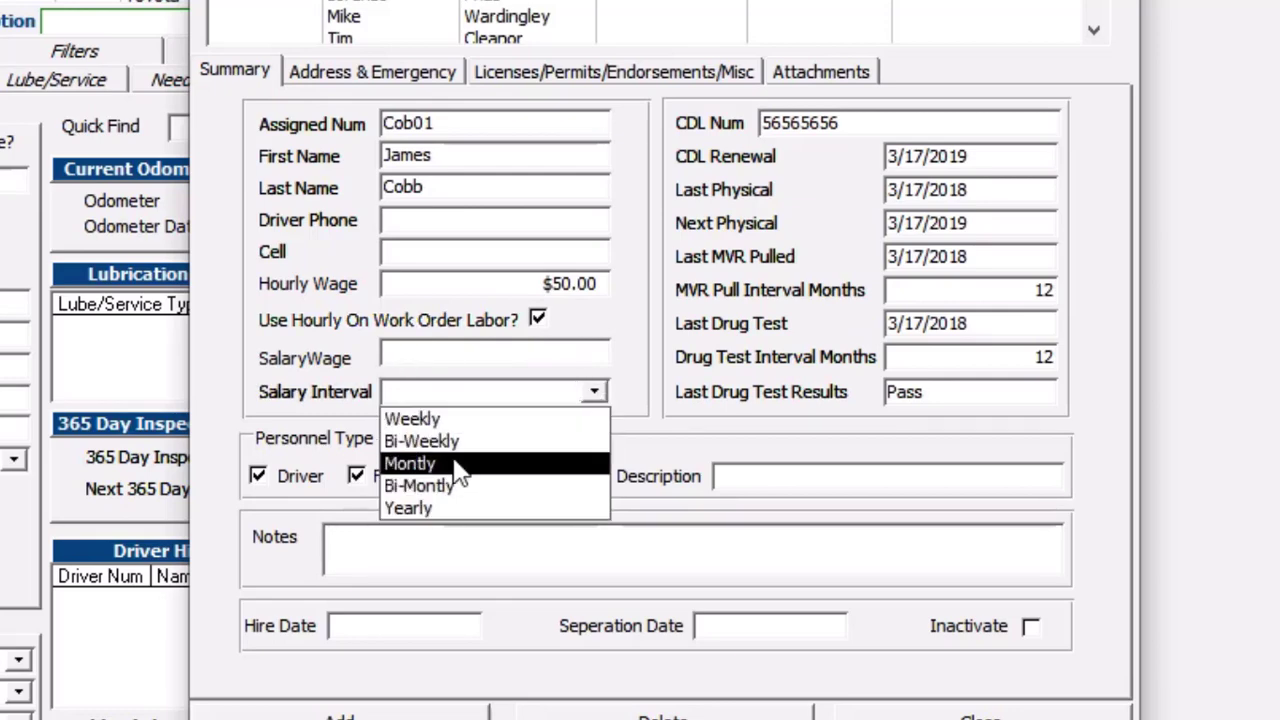
left_click(289, 367)
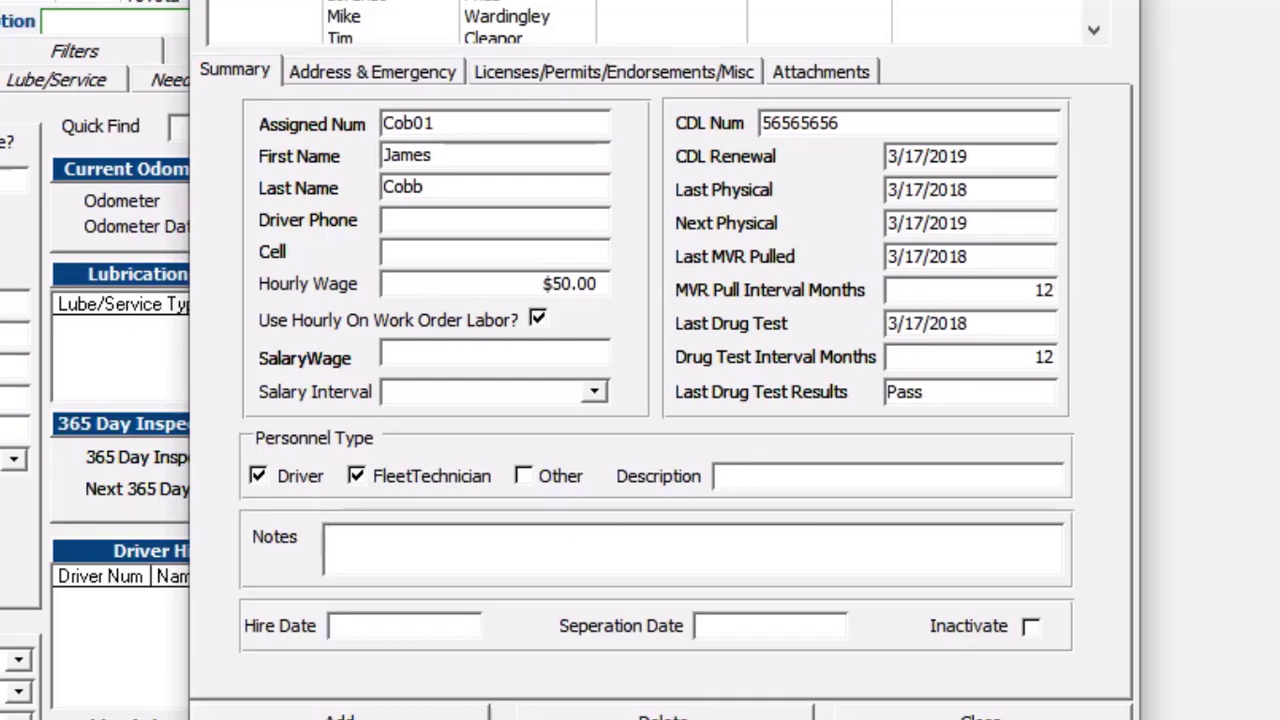
left_click(980, 715)
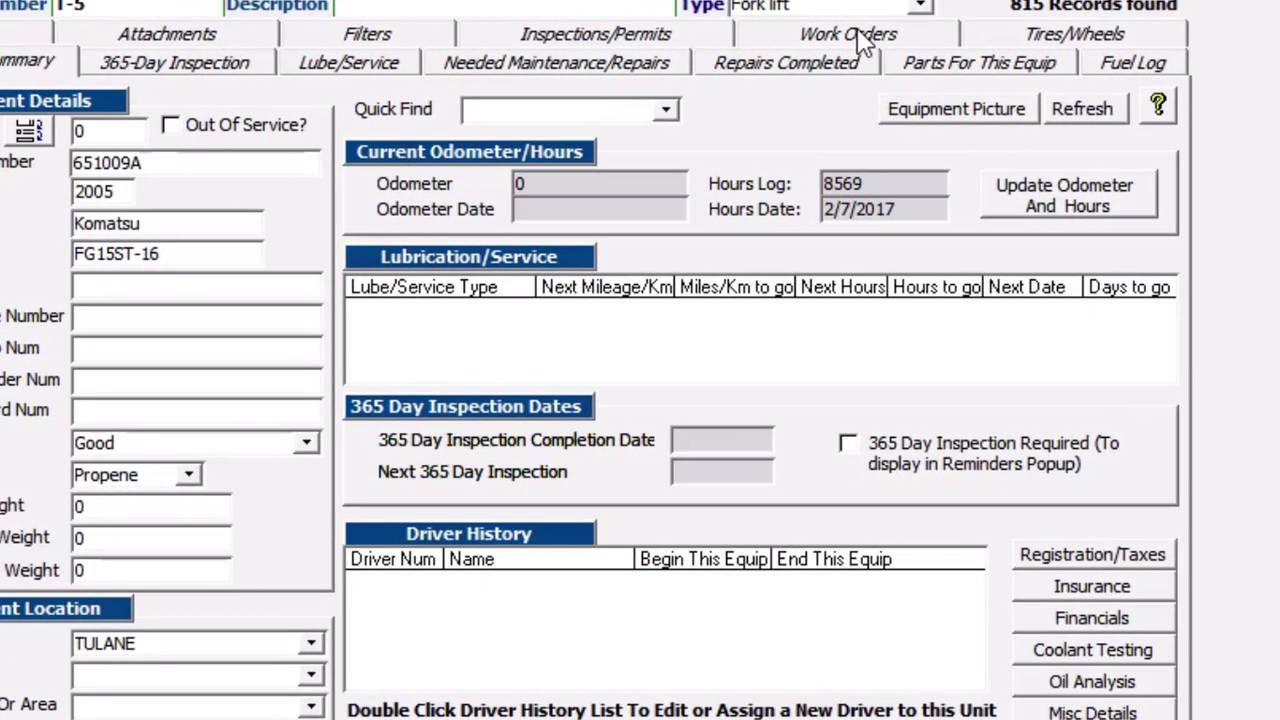
Open equipment T-5's work order "Repair electrical short in system" and check its available templates
left_click(806, 40)
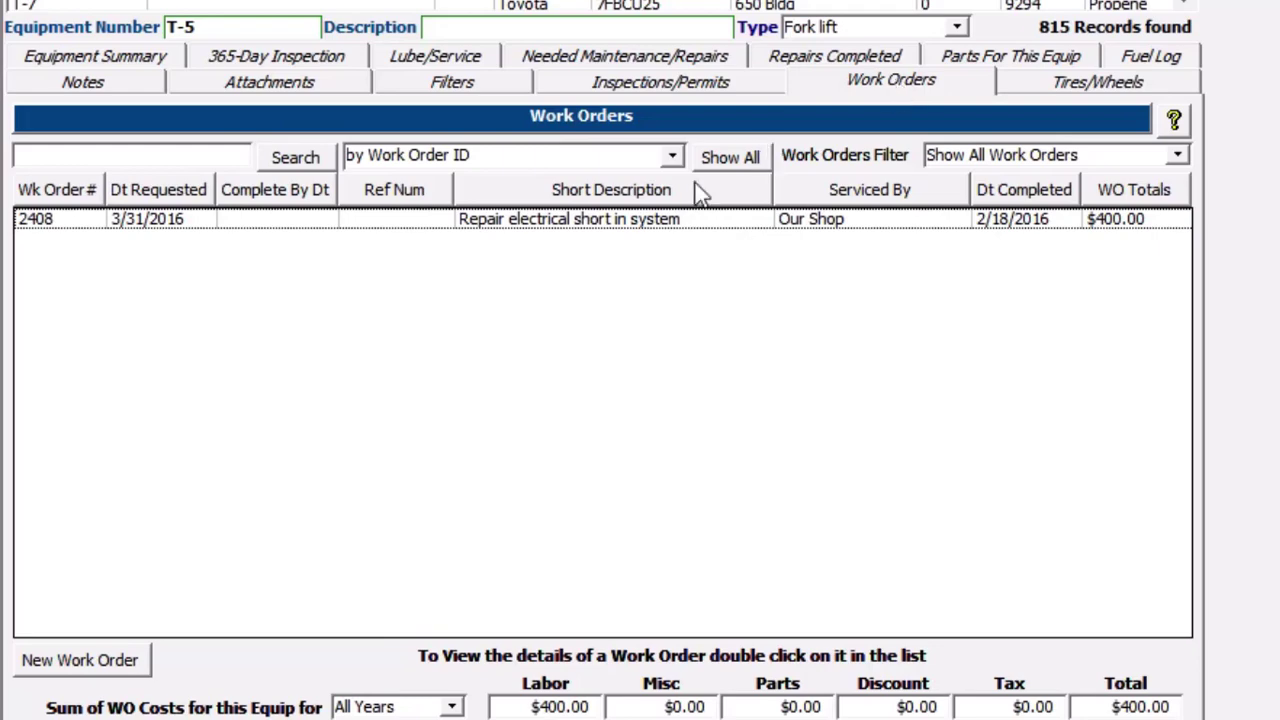
double_click(640, 225)
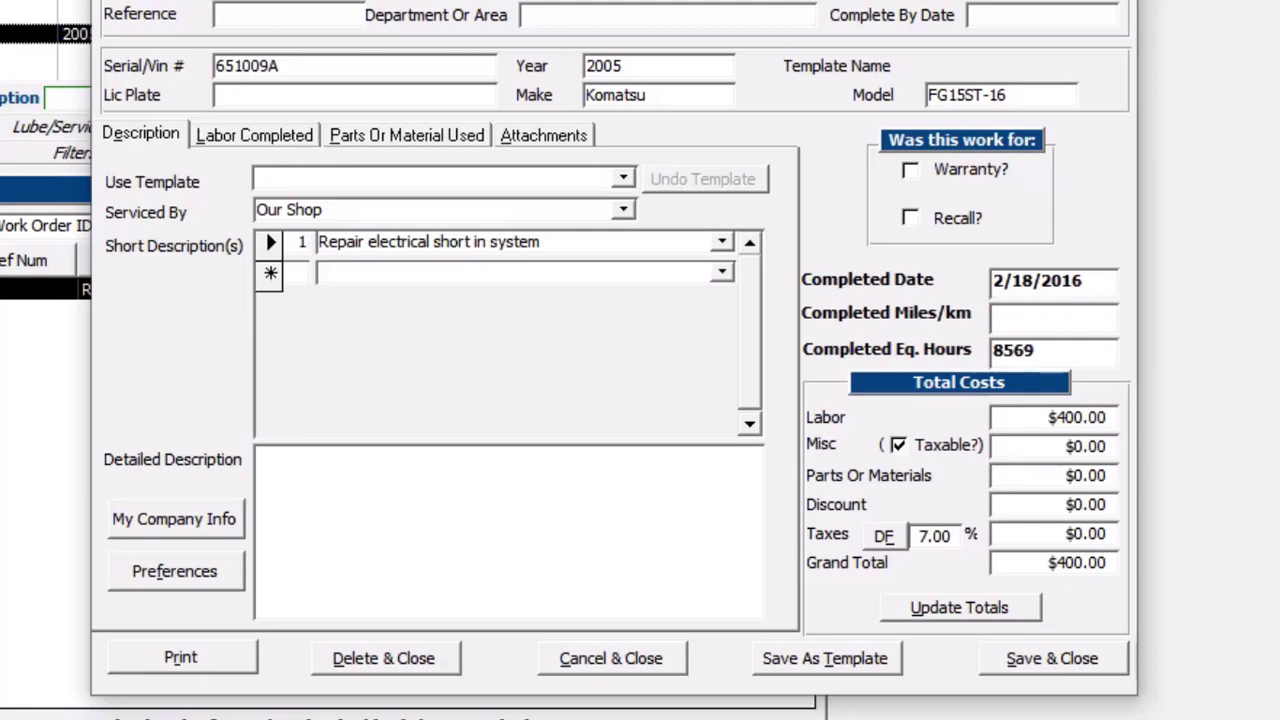
left_click(624, 182)
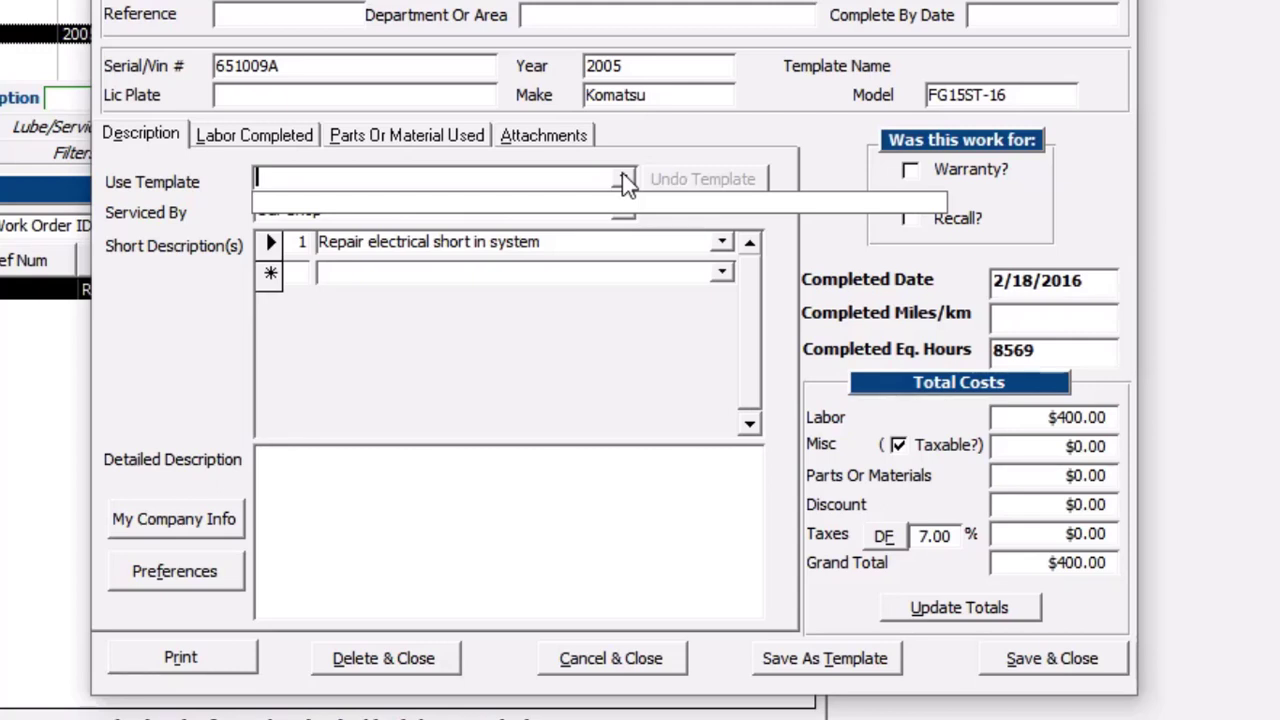
left_click(185, 332)
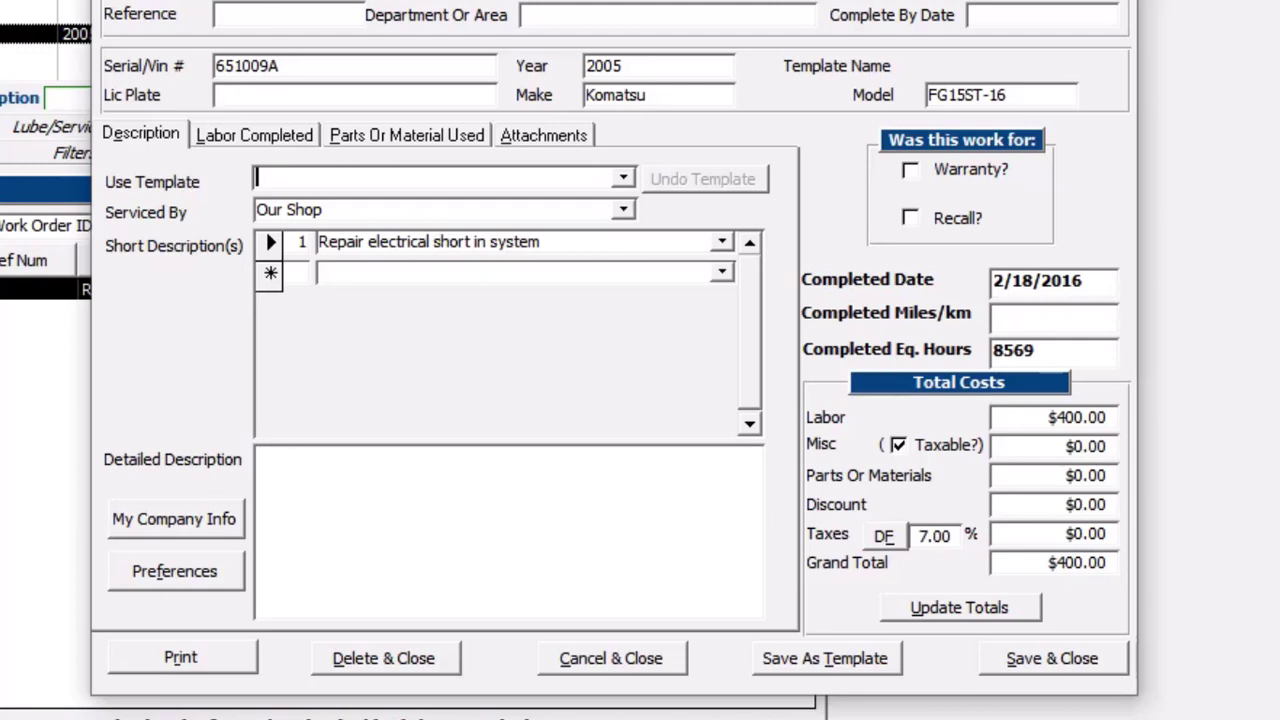
left_click_drag(300, 0, 185, 16)
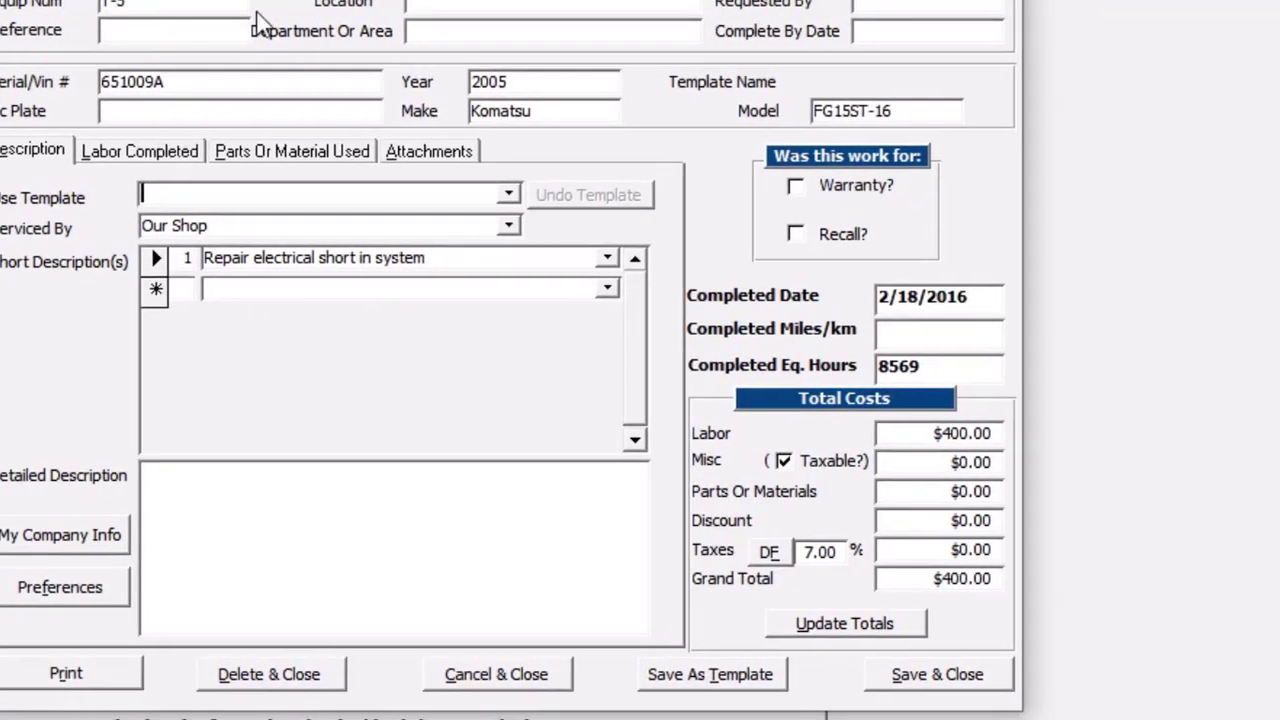